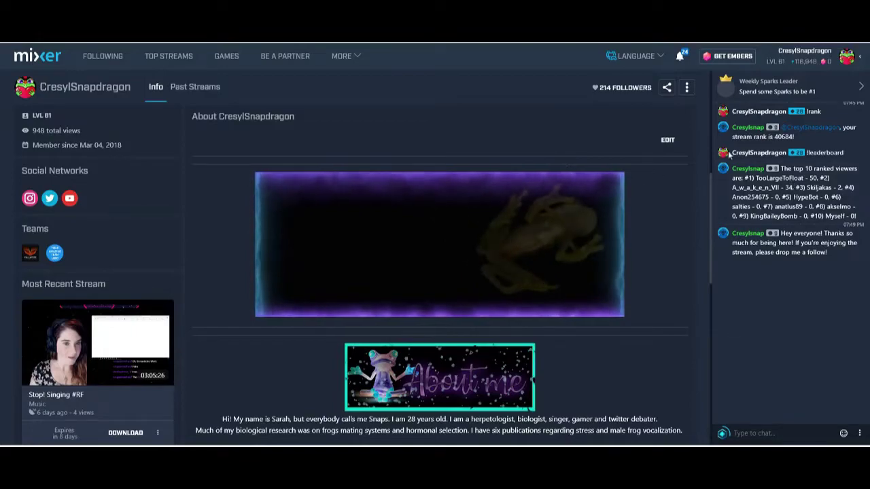
Free-transform the placed frog image and drag it to the banner's left edge
scroll(609, 123, "down", 1)
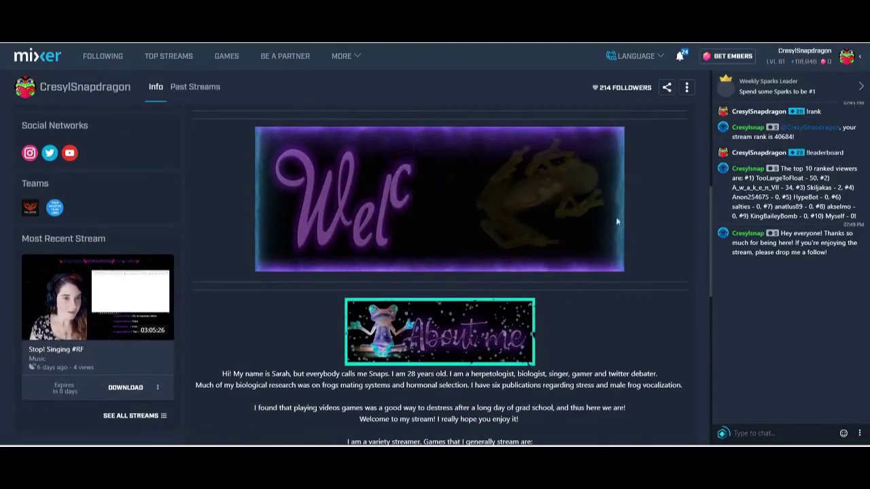
scroll(555, 201, "down", 3)
scroll(574, 205, "up", 2)
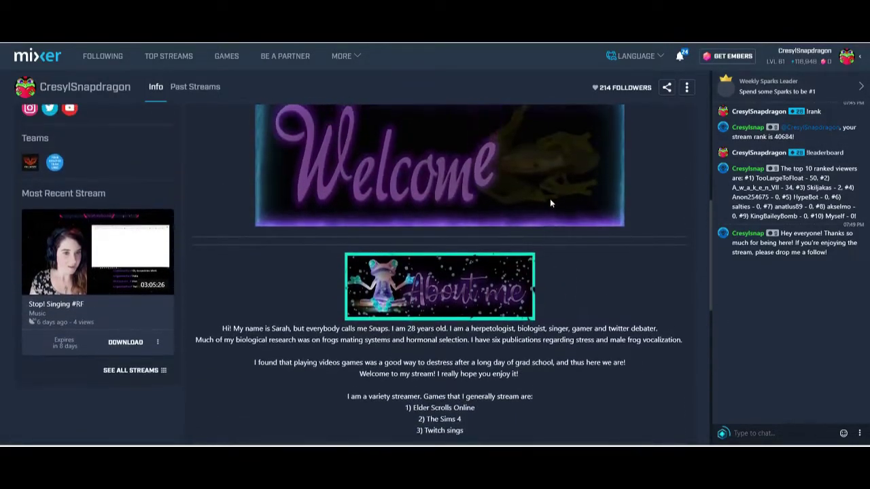
scroll(550, 202, "down", 6)
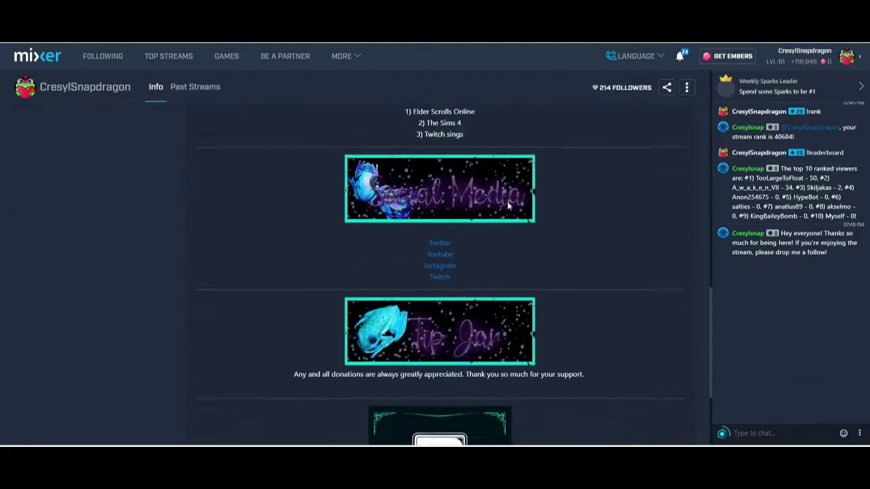
scroll(508, 205, "down", 2)
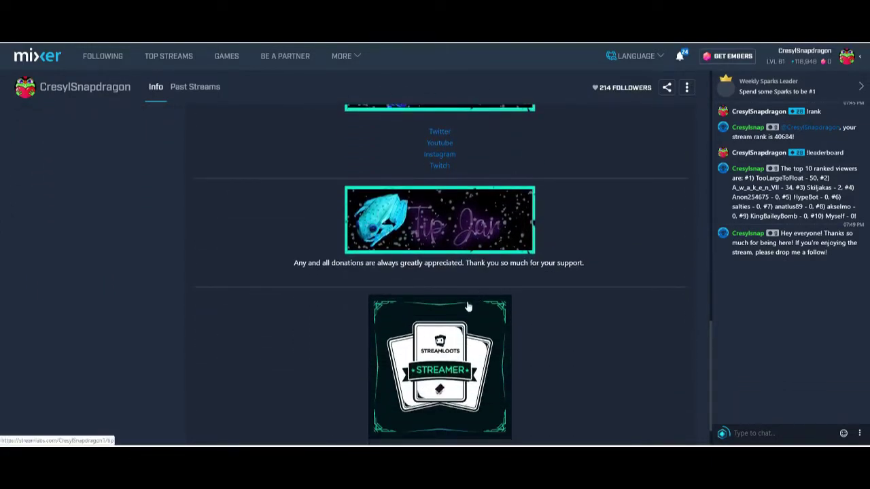
scroll(516, 300, "up", 6)
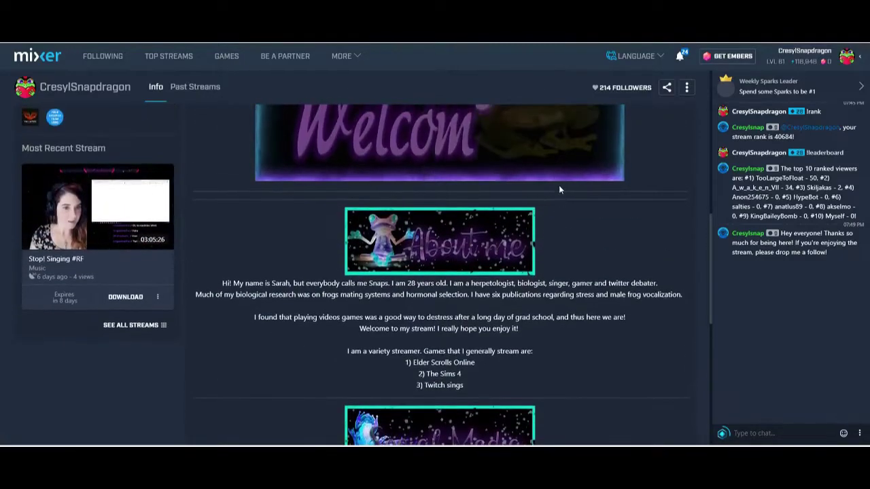
scroll(577, 194, "up", 2)
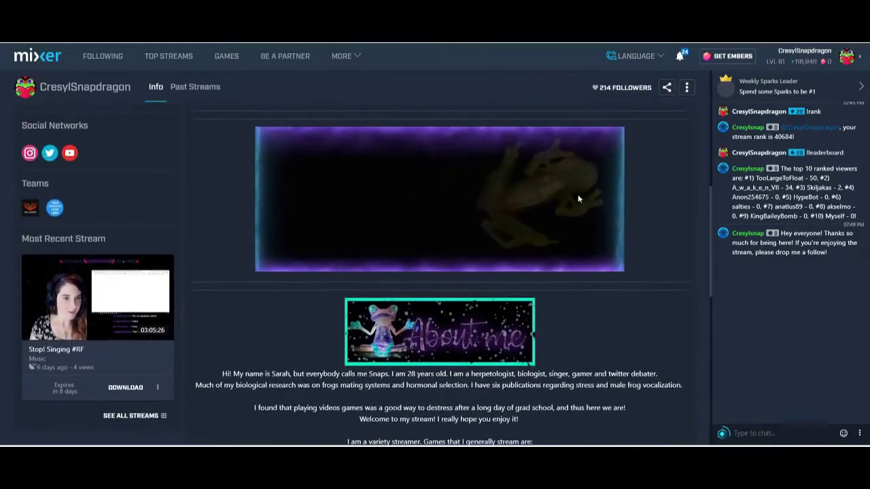
scroll(574, 197, "down", 3)
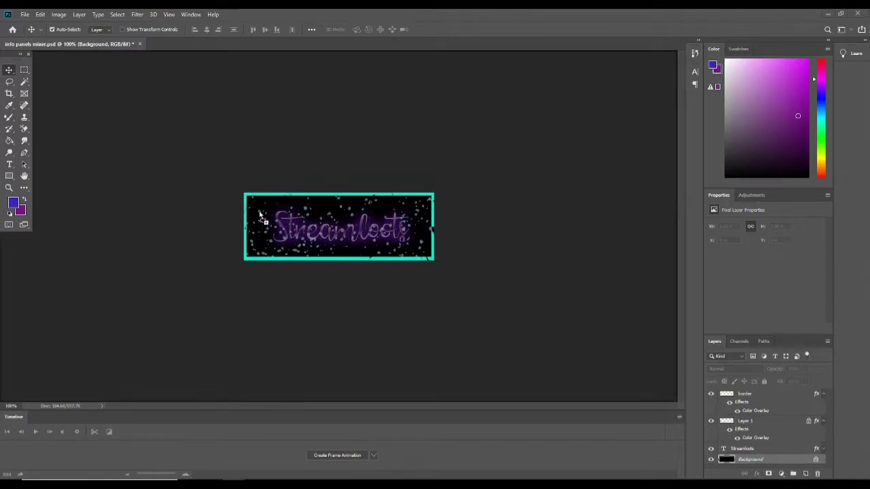
key("ctrl+t")
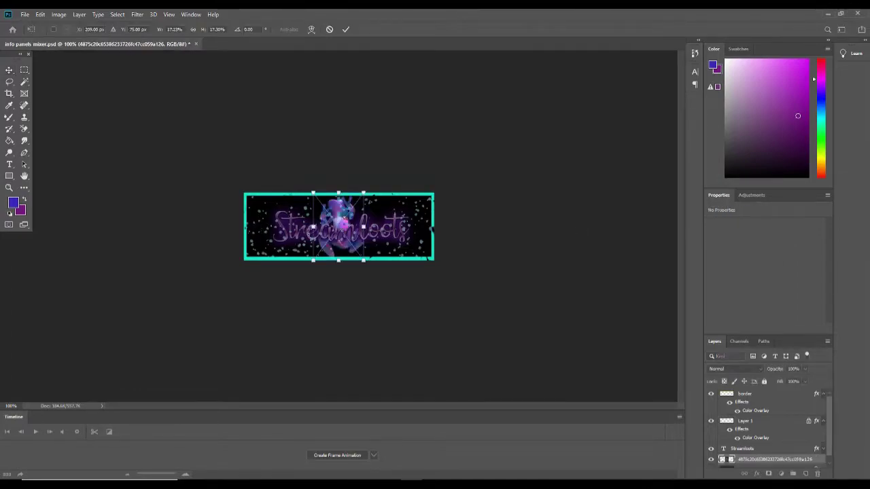
left_click_drag(347, 215, 284, 213)
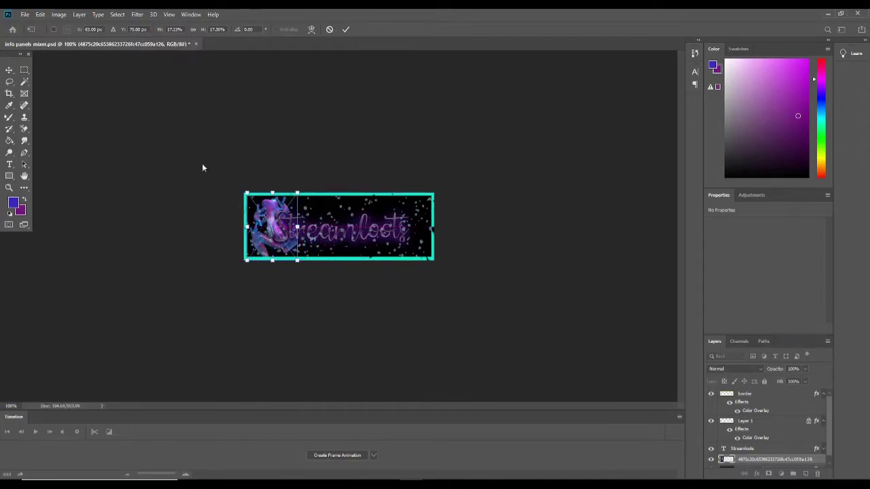
Commit the frog's position and retype the Streamloots text as 'Comp Specs'
key("Return")
double_click(724, 449)
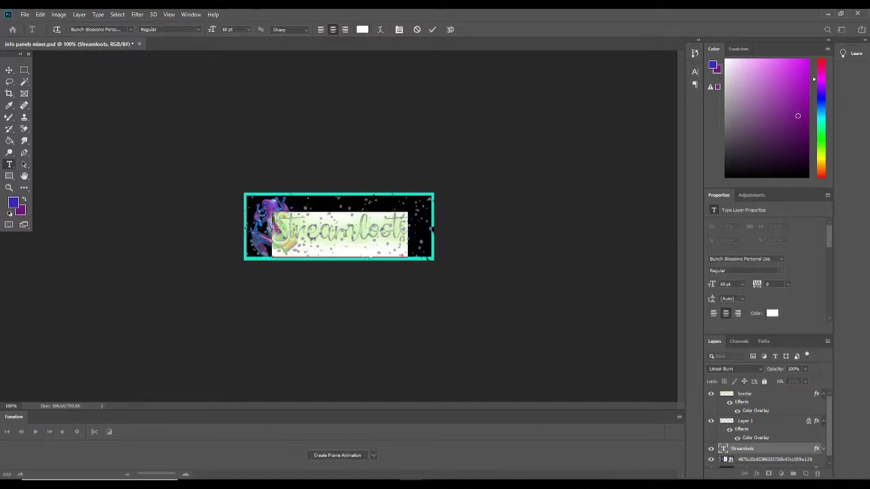
type("COMP")
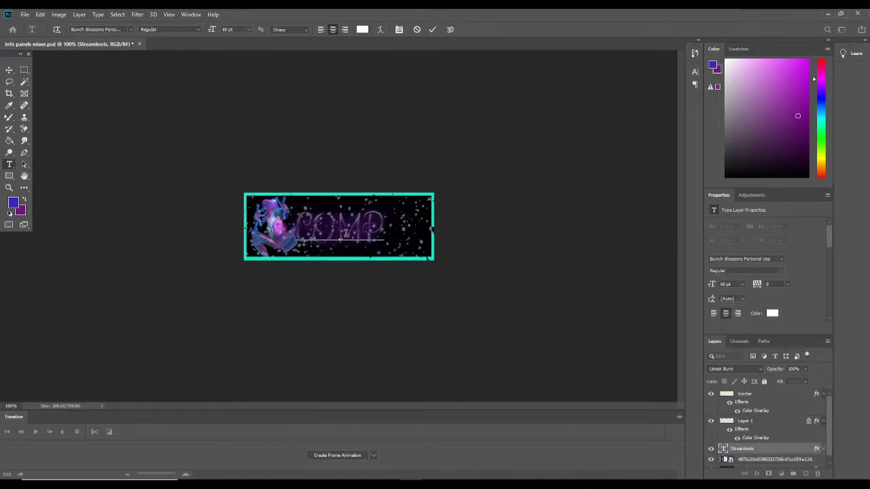
type("T SPECS")
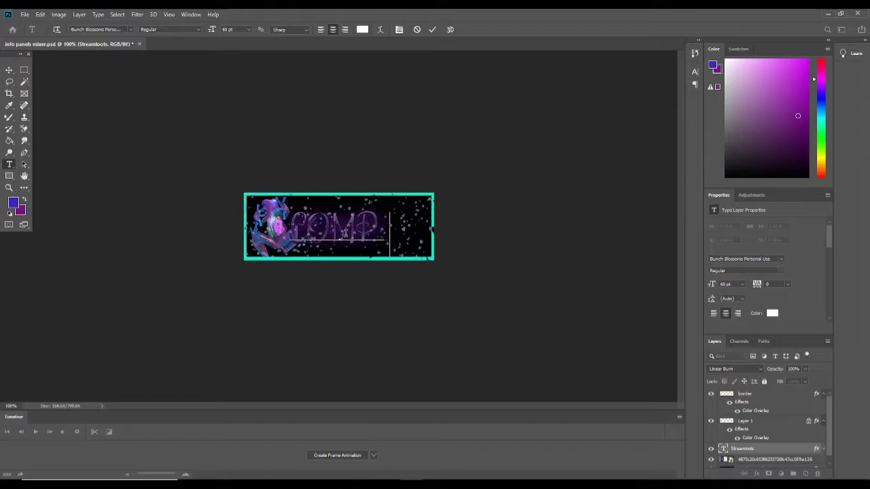
key("BackSpace")
key("BackSpace")
key("BackSpace")
key("BackSpace")
key("BackSpace")
key("BackSpace")
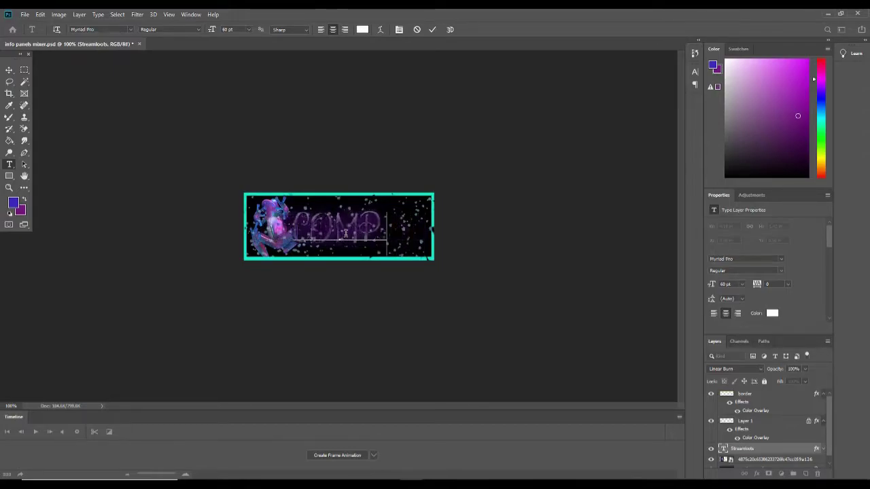
type("SE")
key("BackSpace")
key("BackSpace")
key("BackSpace")
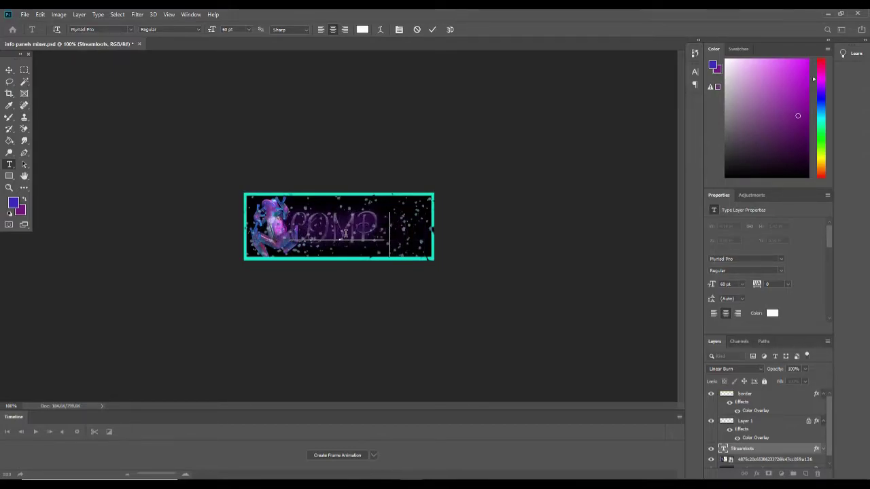
type("S")
key("BackSpace")
key("BackSpace")
key("ctrl+z")
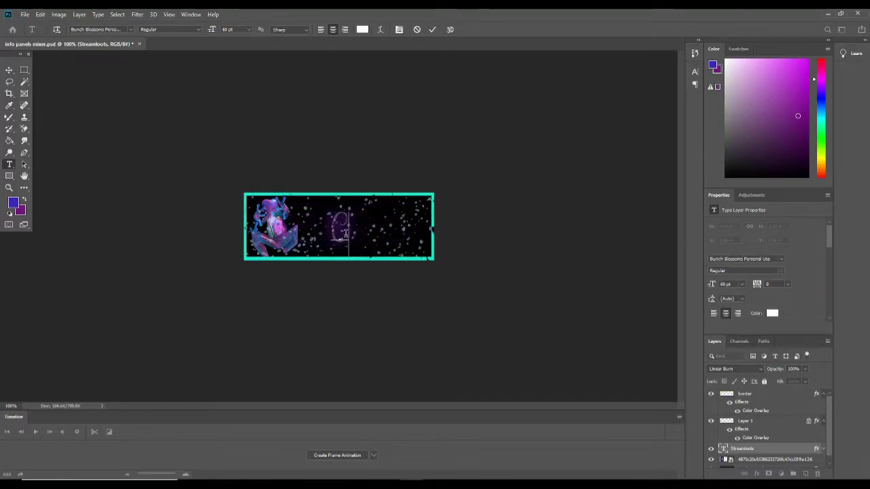
type("Spe")
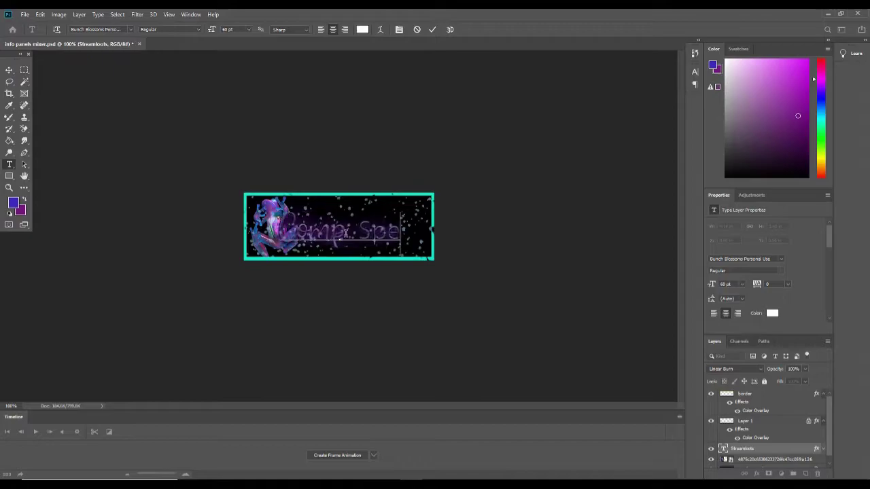
type("cs")
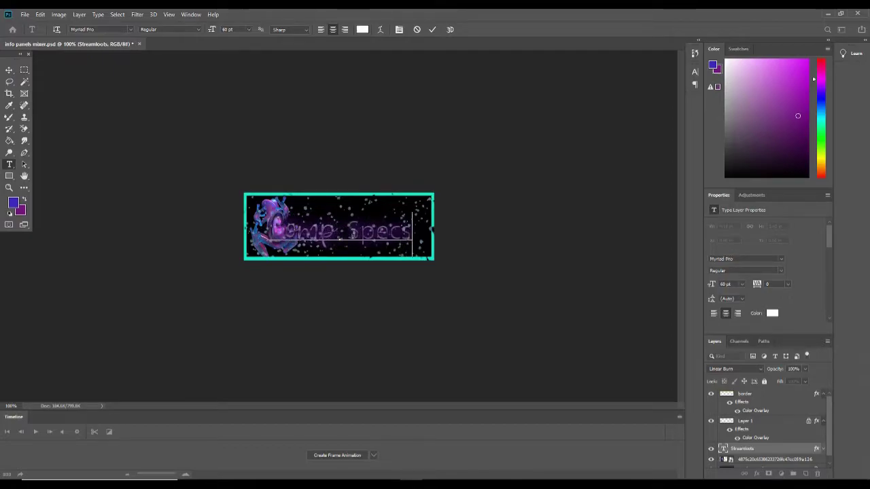
Apply the Bunch Blossoms Personal Use font to the word Specs
left_click_drag(287, 229, 267, 232)
left_click(315, 229)
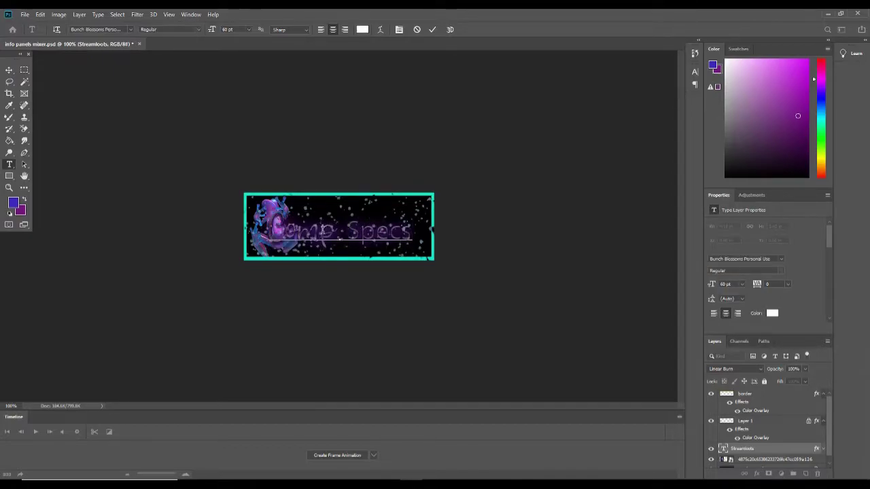
left_click_drag(346, 233, 412, 234)
scroll(729, 259, "down", 1)
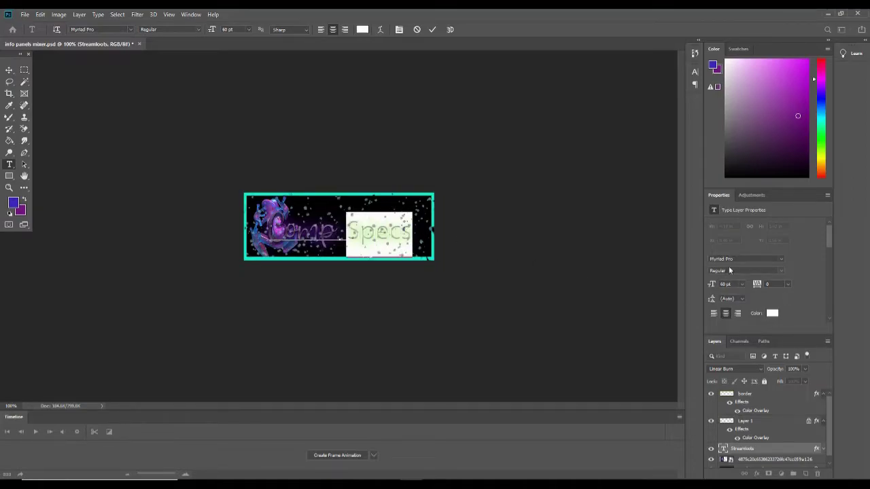
left_click(781, 259)
scroll(743, 85, "up", 10)
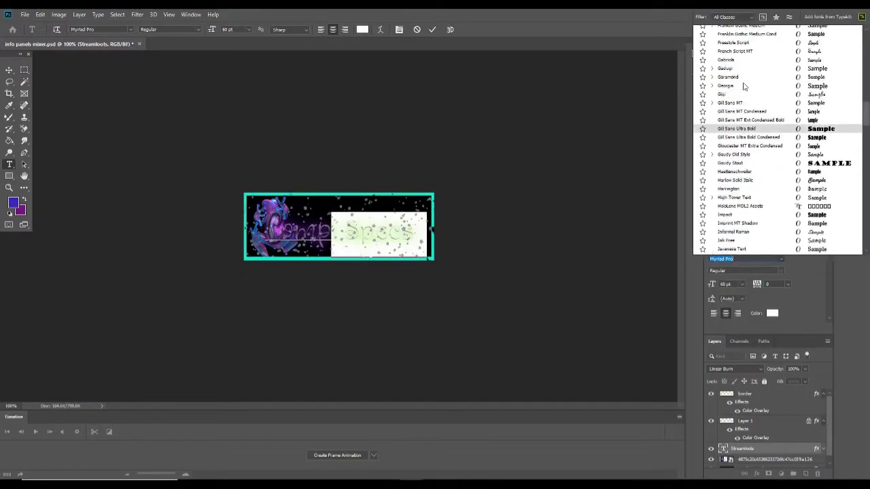
scroll(743, 85, "up", 10)
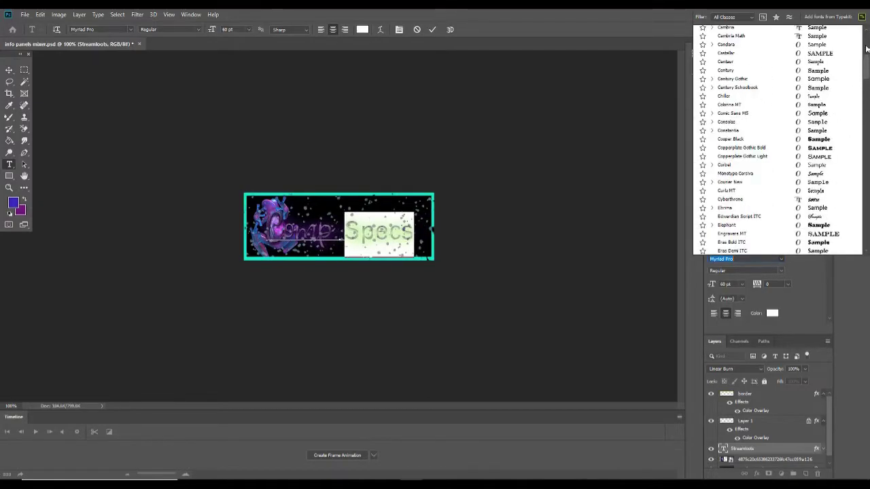
scroll(866, 48, "up", 10)
left_click(738, 28)
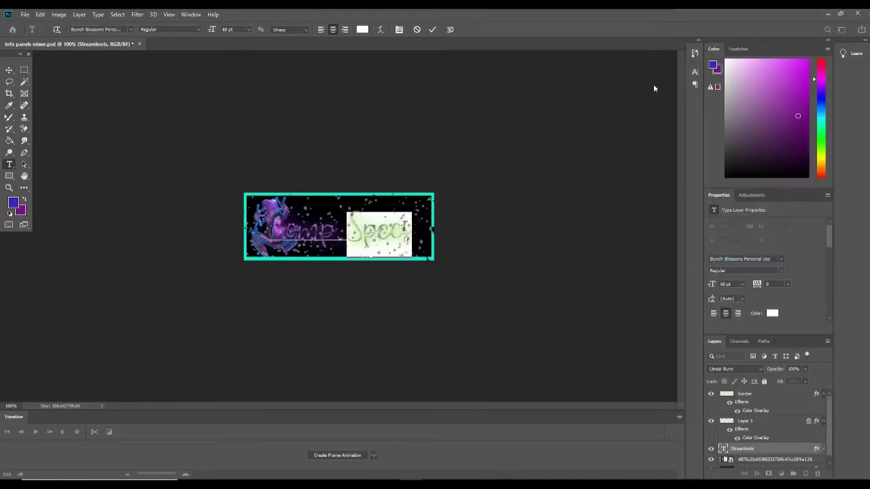
Commit the text edit and shift the Comp Specs text slightly right
left_click(9, 70)
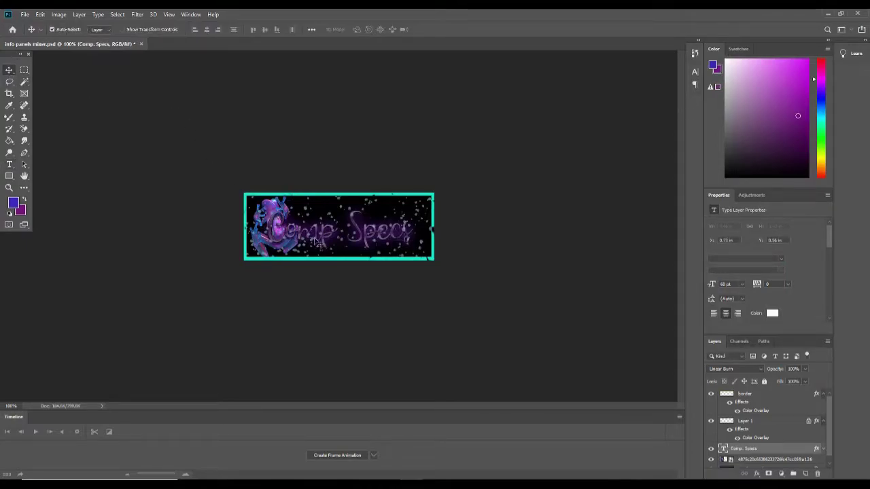
left_click_drag(314, 242, 327, 238)
left_click(358, 215)
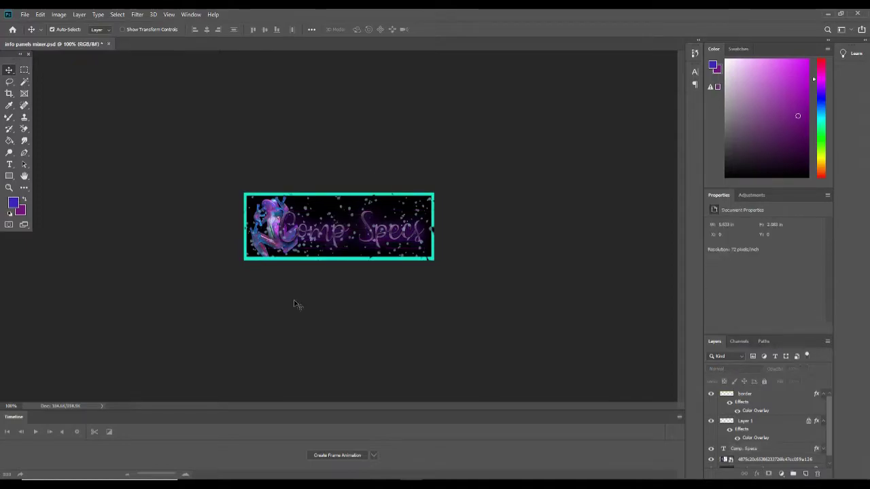
Save the banner as a PNG named 'specs' in the Twitch > Info Panel folder
left_click(24, 15)
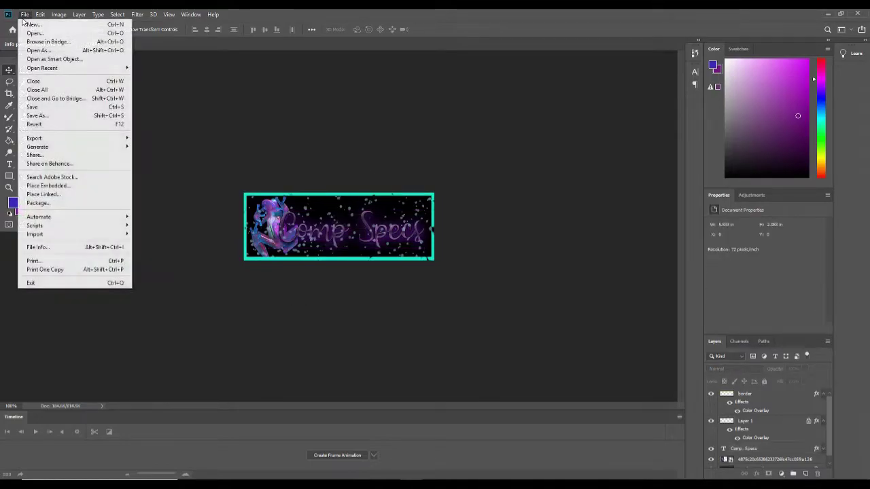
left_click(42, 116)
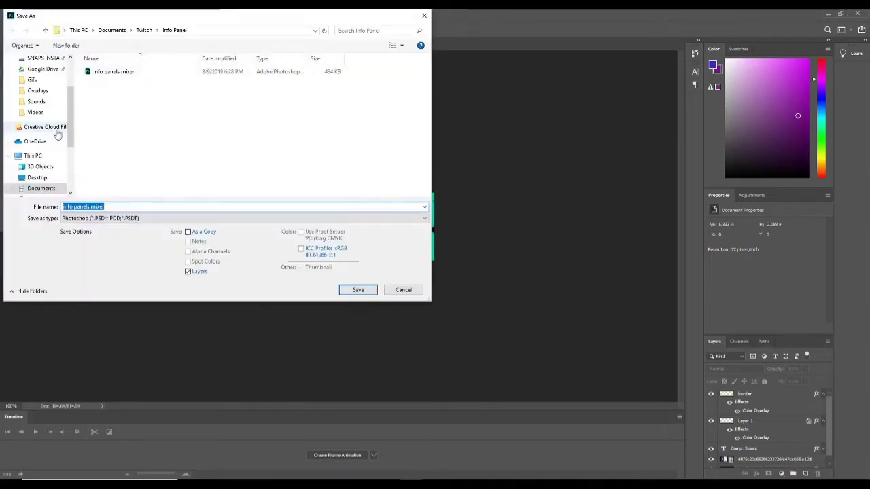
left_click(144, 30)
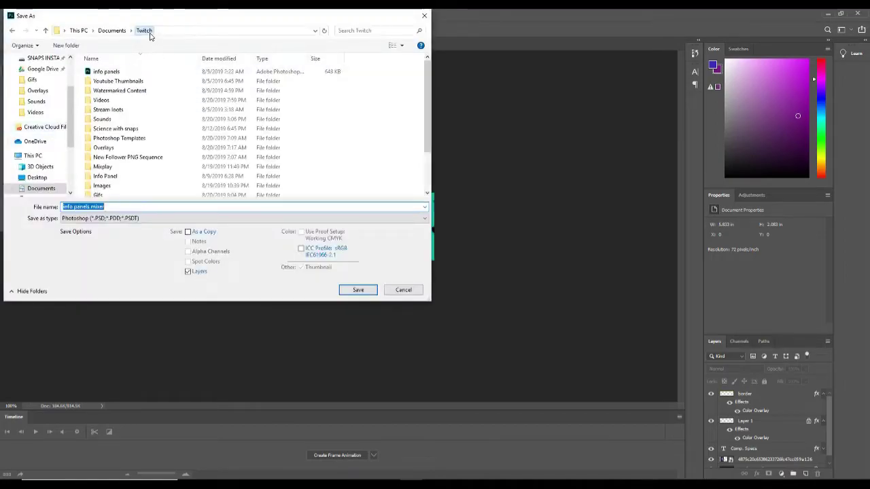
double_click(105, 176)
left_click(119, 218)
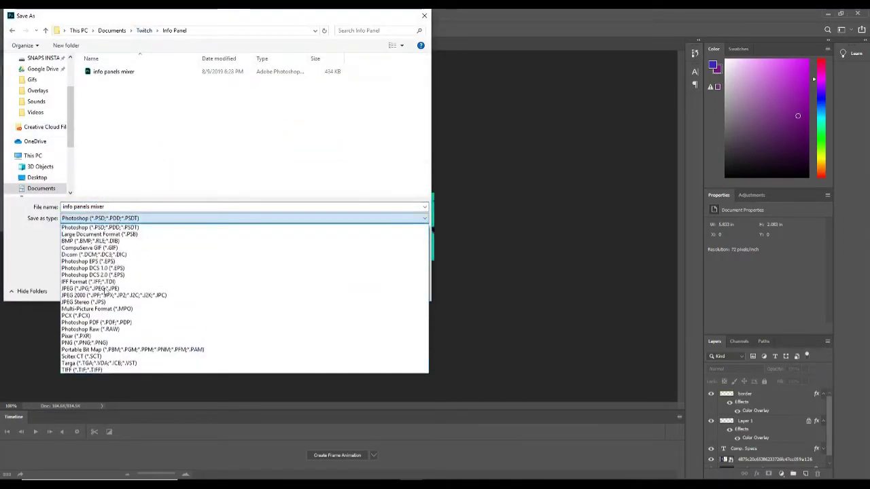
left_click(105, 334)
left_click(102, 218)
left_click(102, 221)
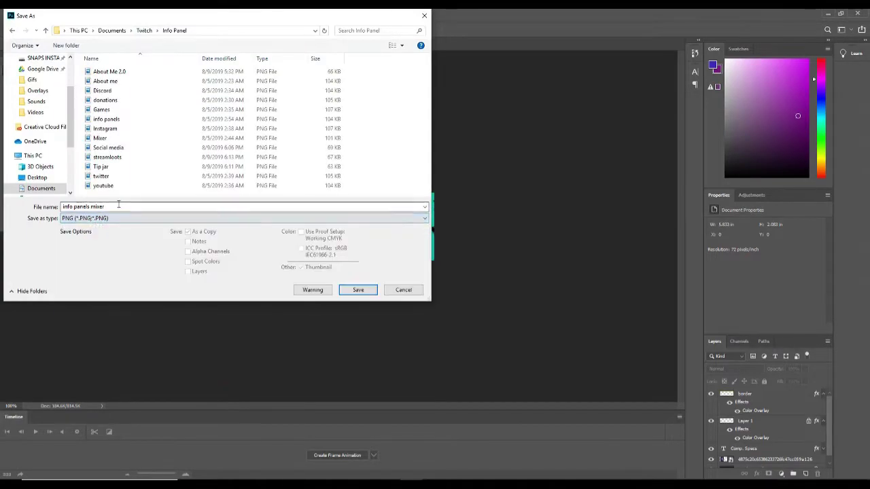
type("sp")
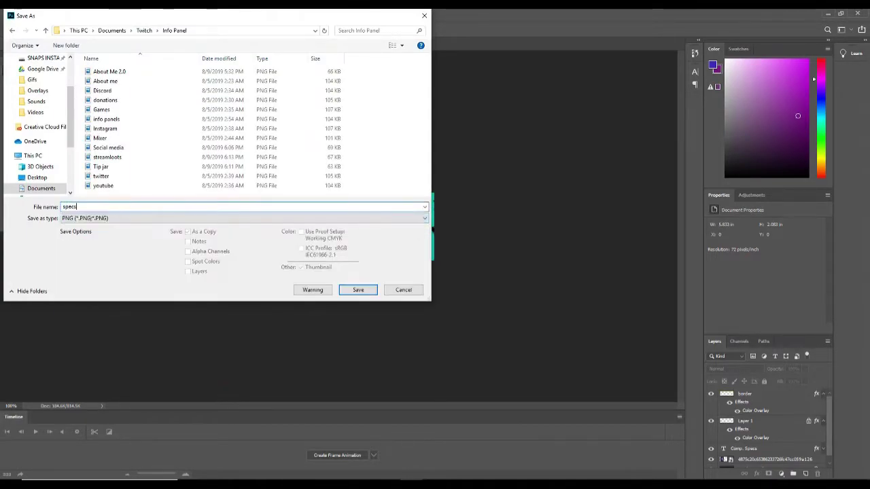
type("ecs")
left_click(358, 290)
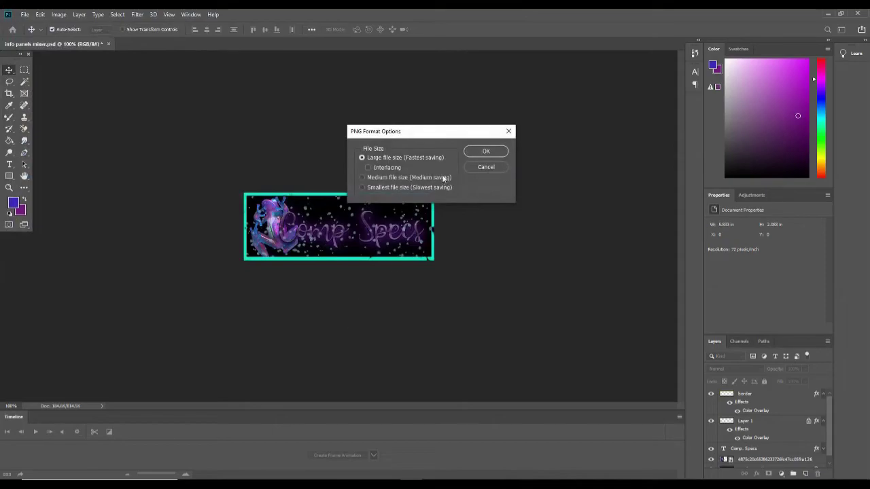
left_click(479, 154)
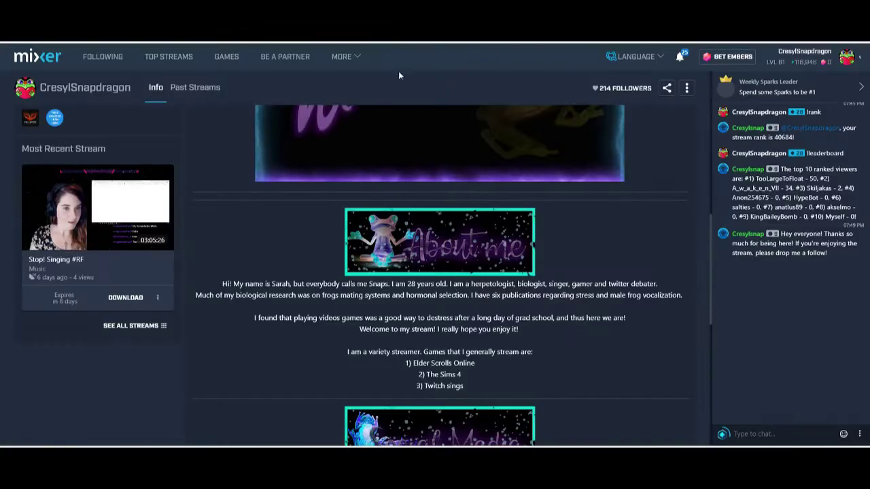
On imgur.com, upload the Comp Specs banner as a new post and copy its link
key("ctrl+l")
type("imgur.com")
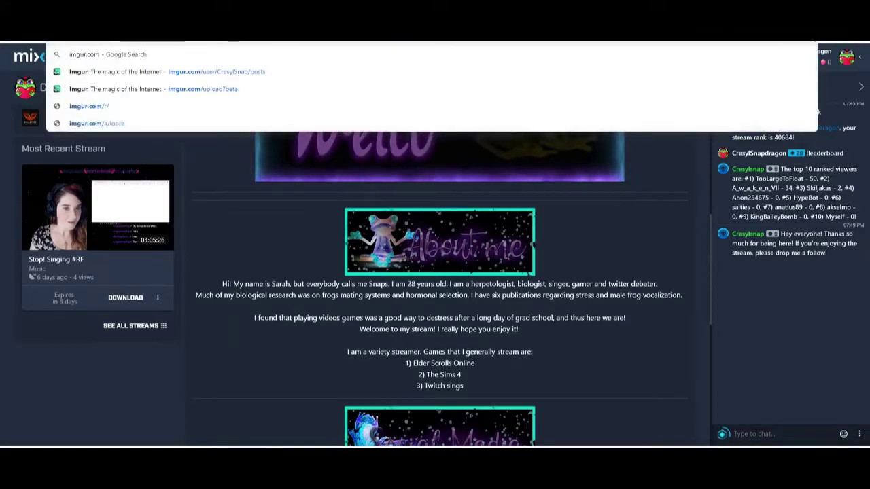
key("Return")
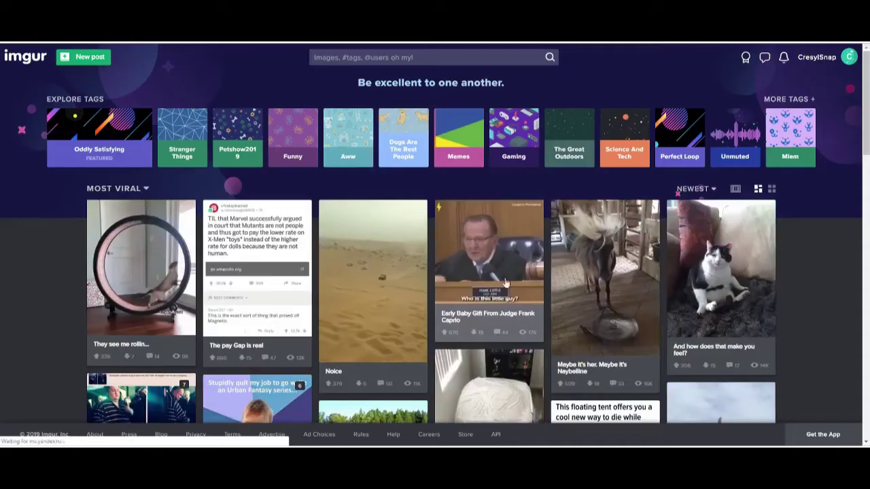
mouse_move(816, 59)
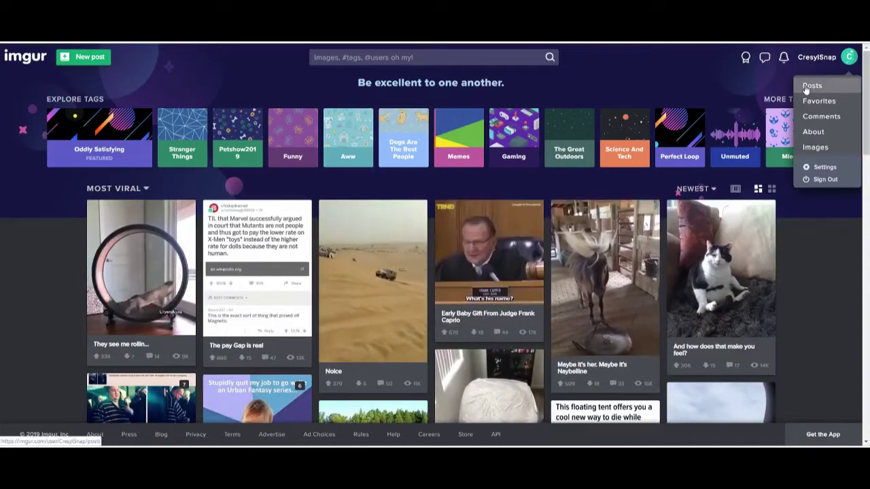
left_click(103, 56)
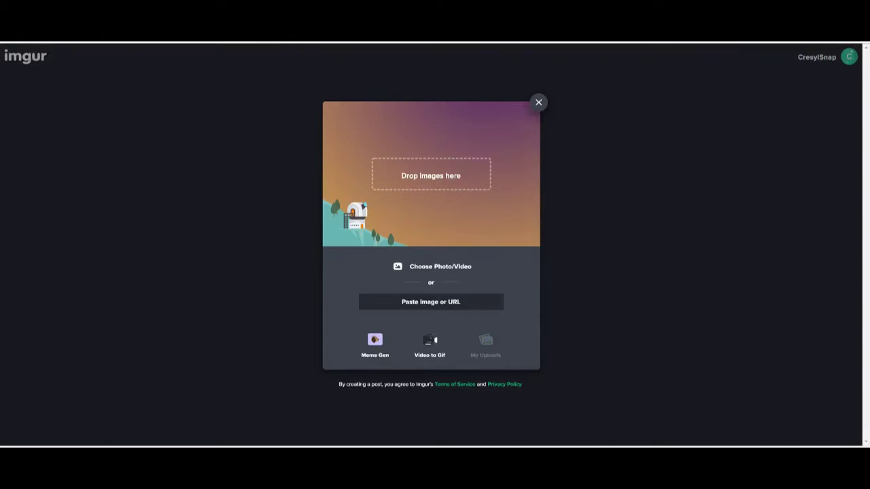
left_click_drag(863, 224, 401, 232)
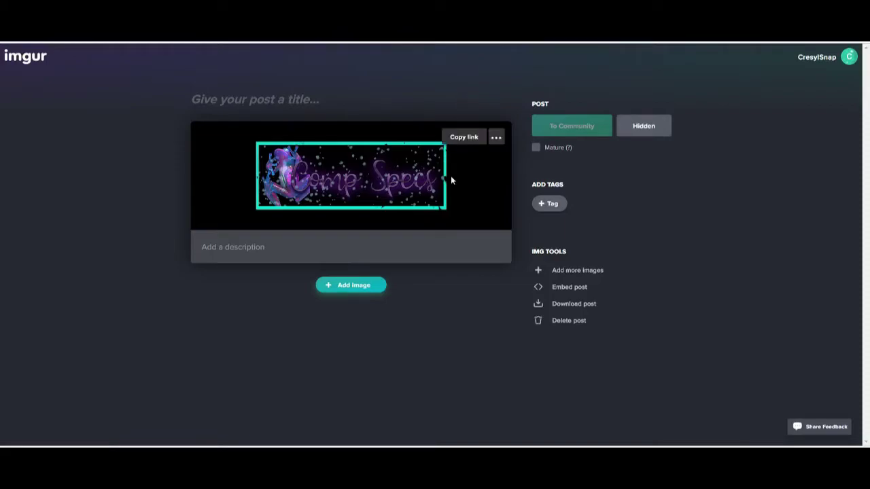
left_click(479, 139)
Return to the Mixer channel page and put the About panels into edit mode at the Tip Jar area
key("alt+Tab")
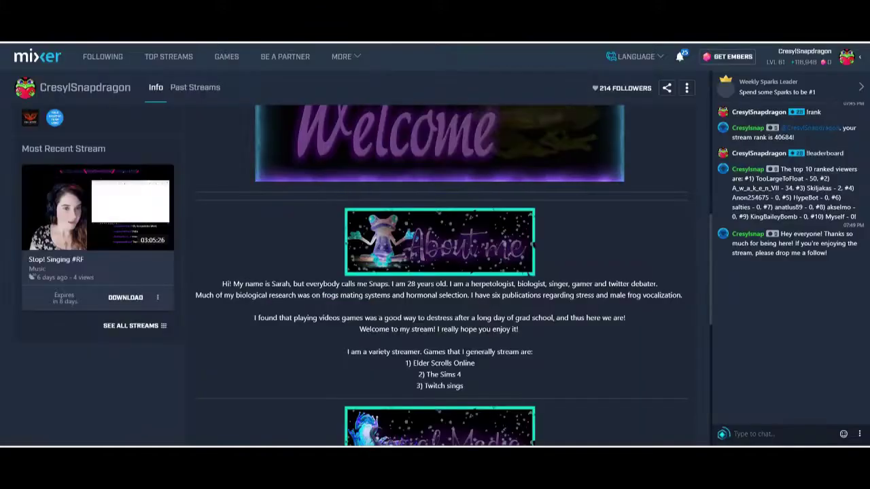
scroll(563, 193, "up", 5)
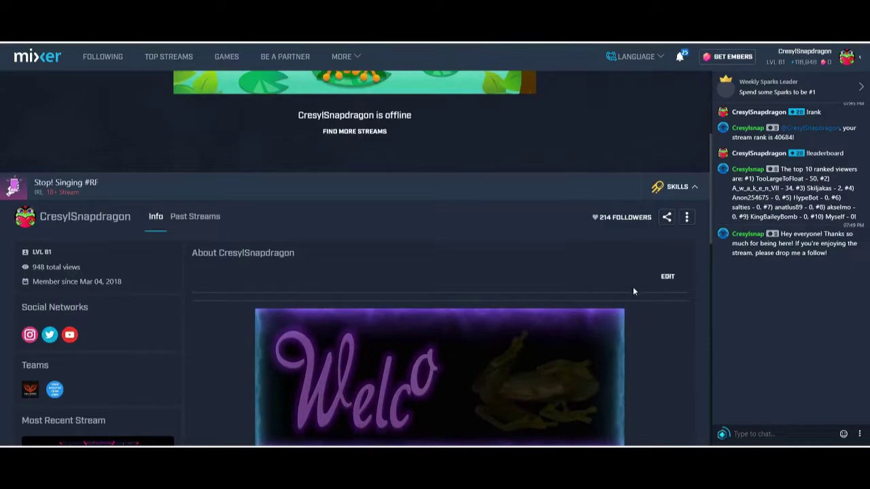
left_click(667, 277)
scroll(582, 295, "down", 2)
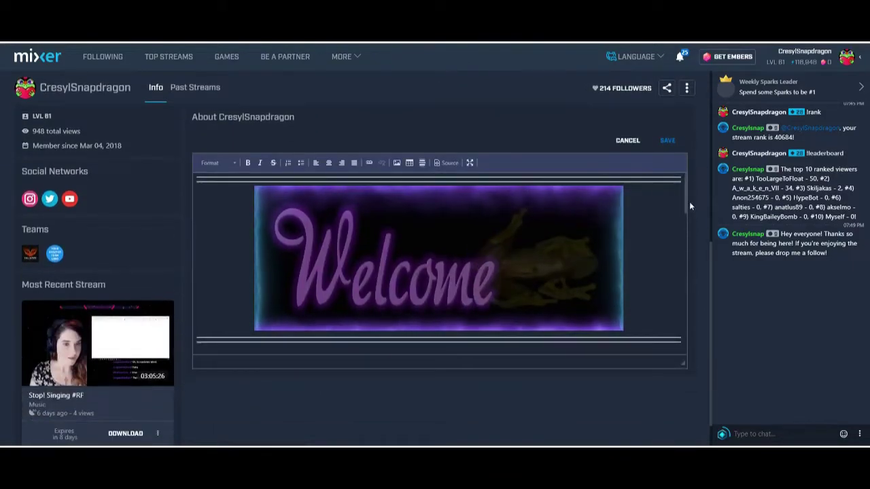
scroll(687, 225, "down", 1)
scroll(692, 318, "down", 10)
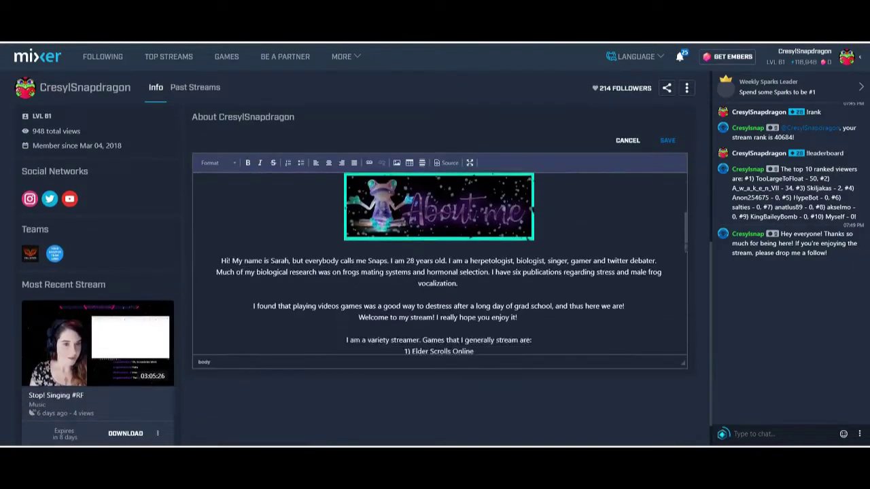
scroll(692, 318, "up", 1)
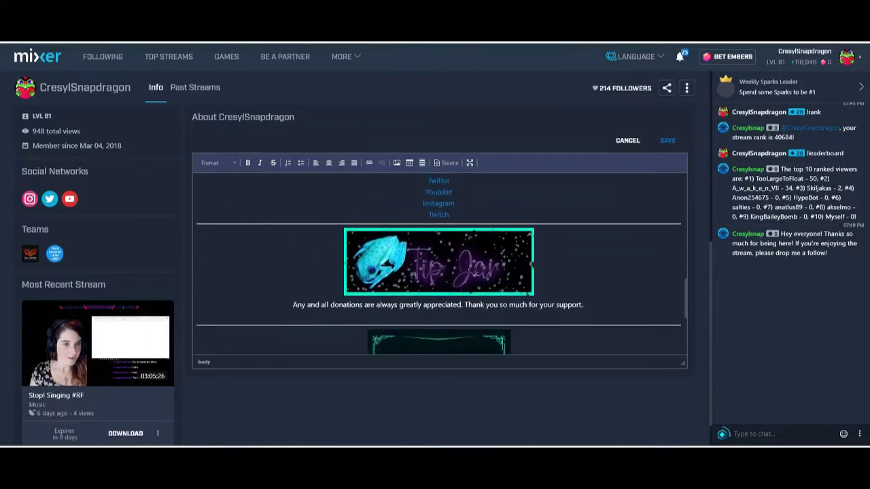
scroll(692, 318, "down", 3)
scroll(696, 318, "up", 2)
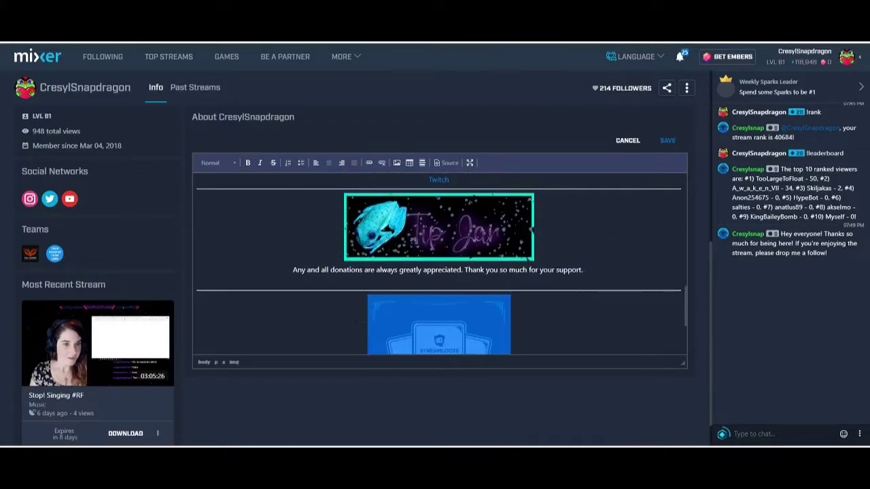
scroll(368, 328, "up", 1)
scroll(368, 328, "down", 3)
scroll(373, 299, "up", 2)
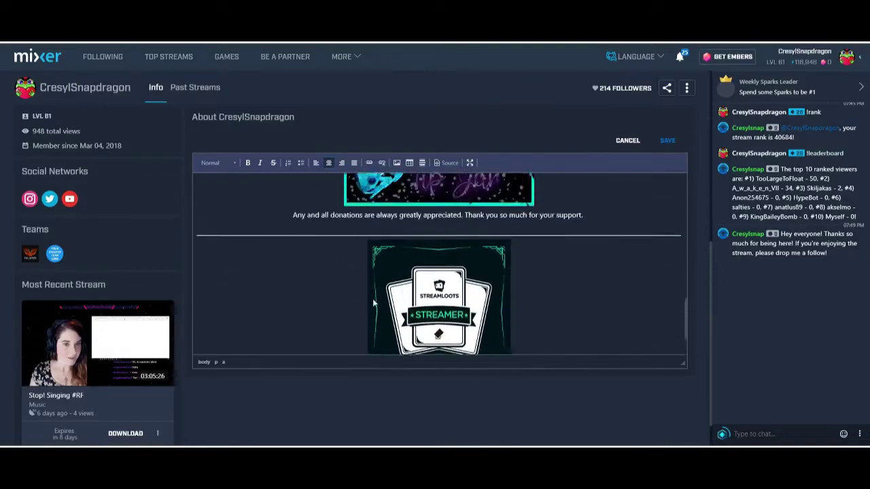
scroll(372, 303, "down", 1)
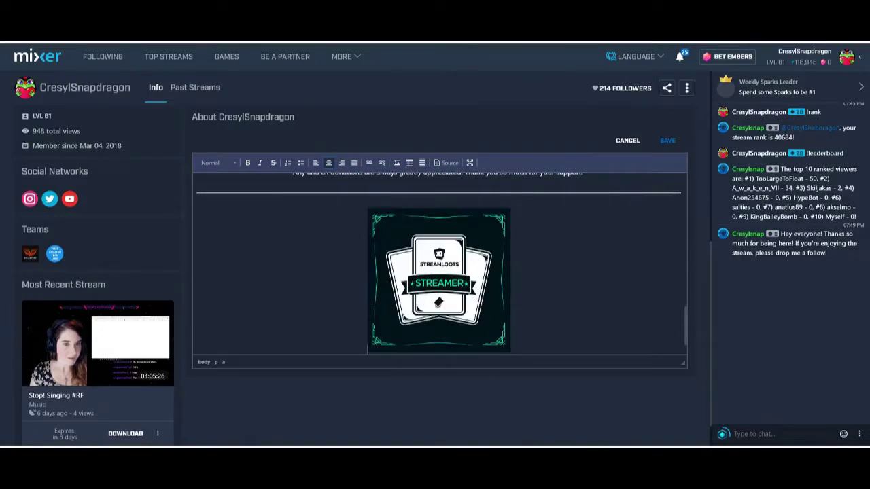
scroll(433, 235, "up", 2)
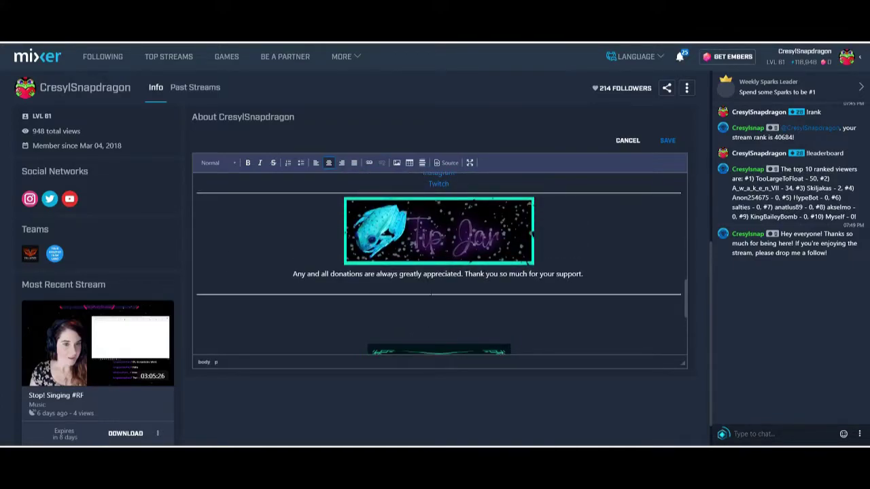
Remove the two accidental horizontal dividers below the donations text, leaving a blank line
left_click(422, 164)
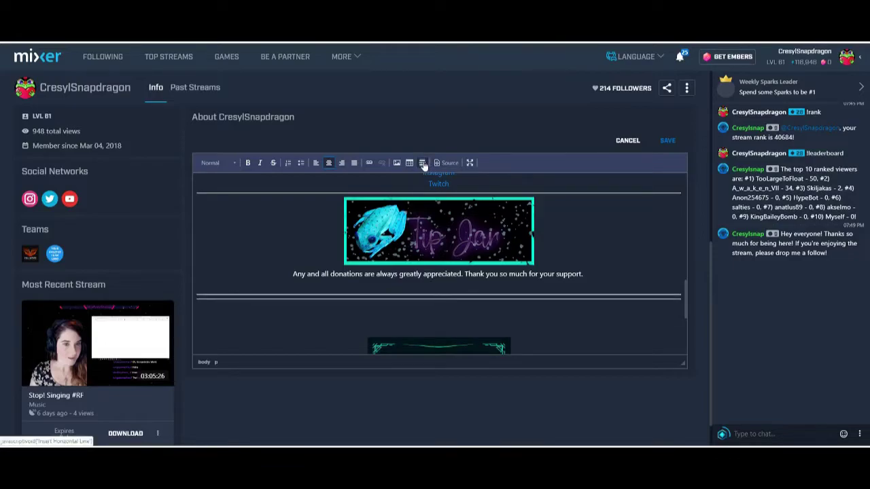
left_click(422, 163)
key("BackSpace")
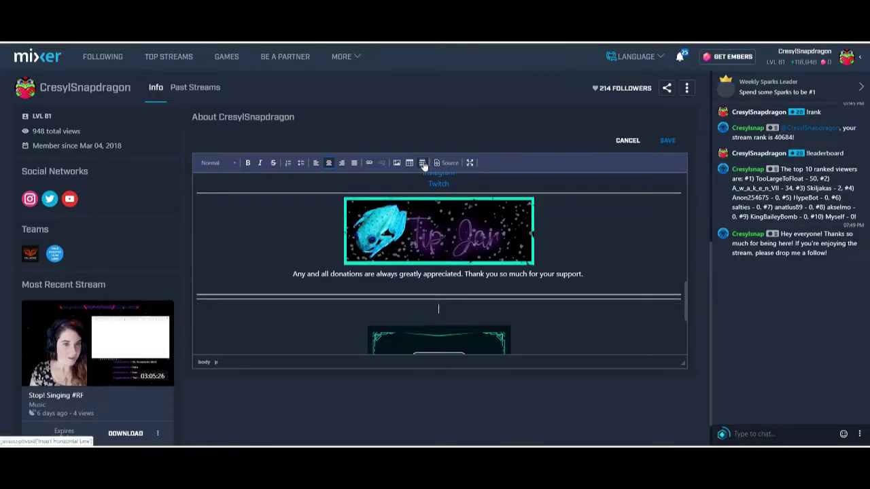
key("BackSpace")
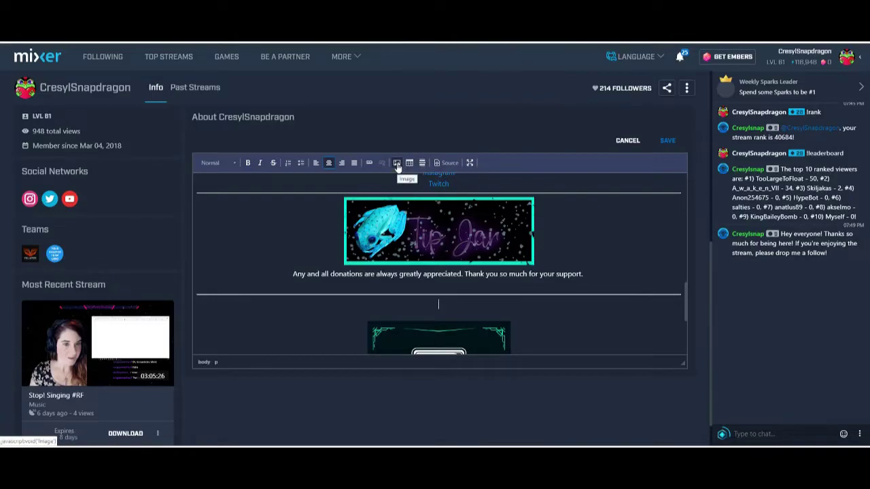
Insert the Comp Specs banner from its pasted Imgur URL at 420×150 below the Tip Jar text
left_click(397, 164)
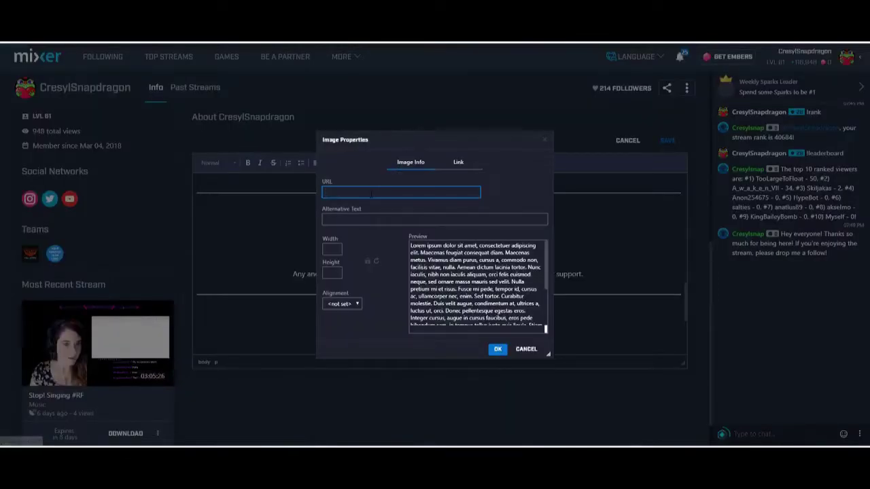
key("ctrl+v")
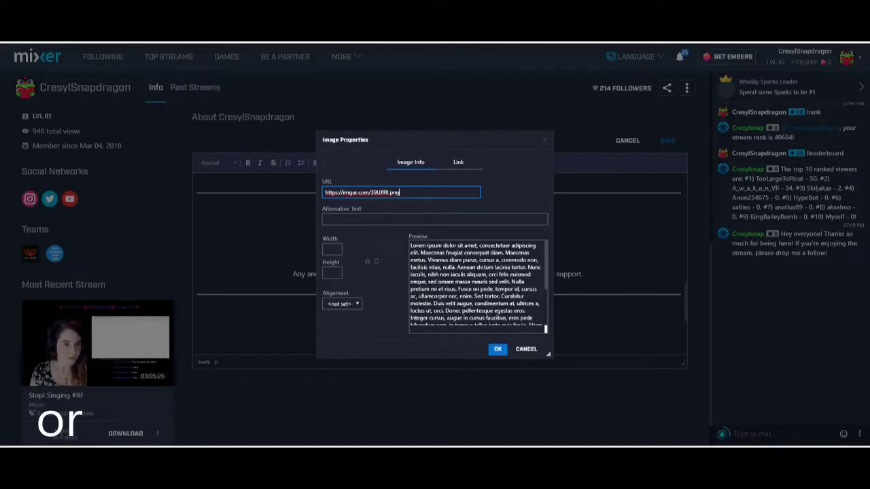
left_click(398, 201)
left_click(406, 193)
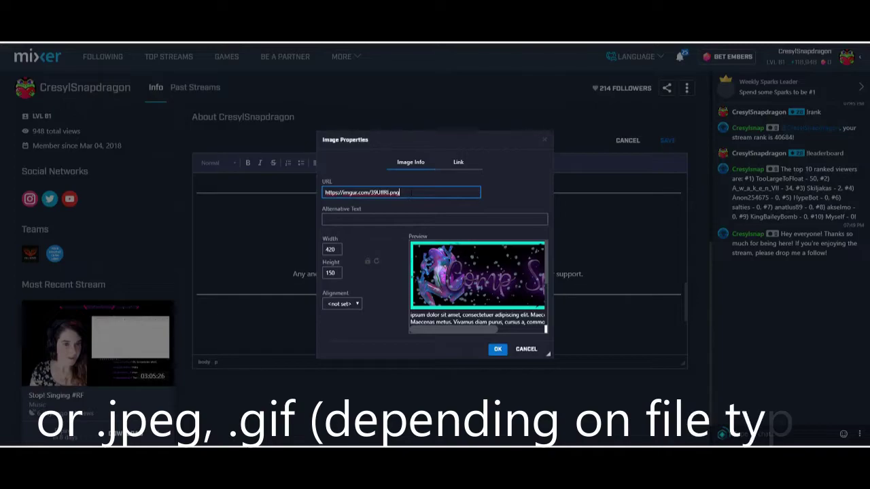
left_click_drag(400, 193, 387, 193)
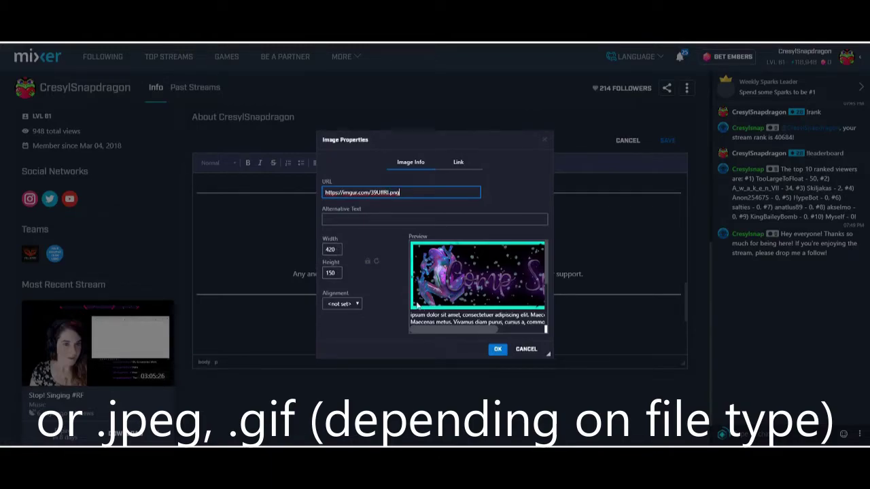
left_click(496, 349)
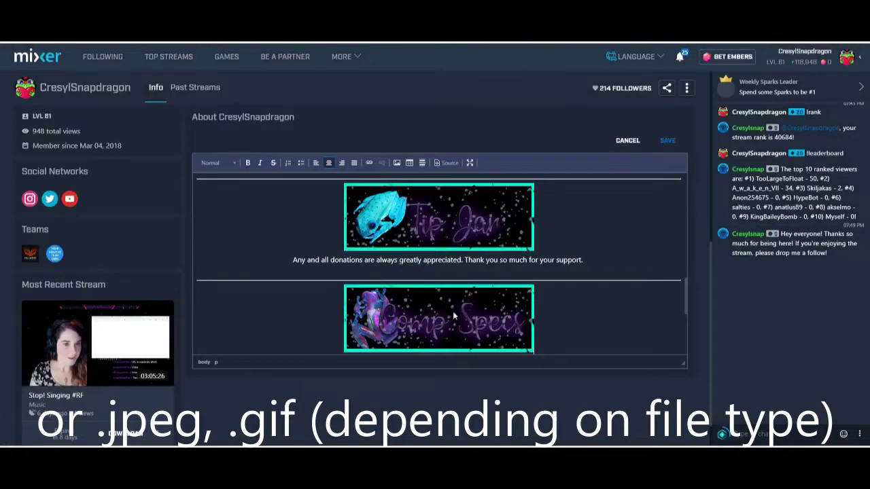
Add a centre-aligned empty line beneath the Comp Specs banner
scroll(454, 315, "down", 1)
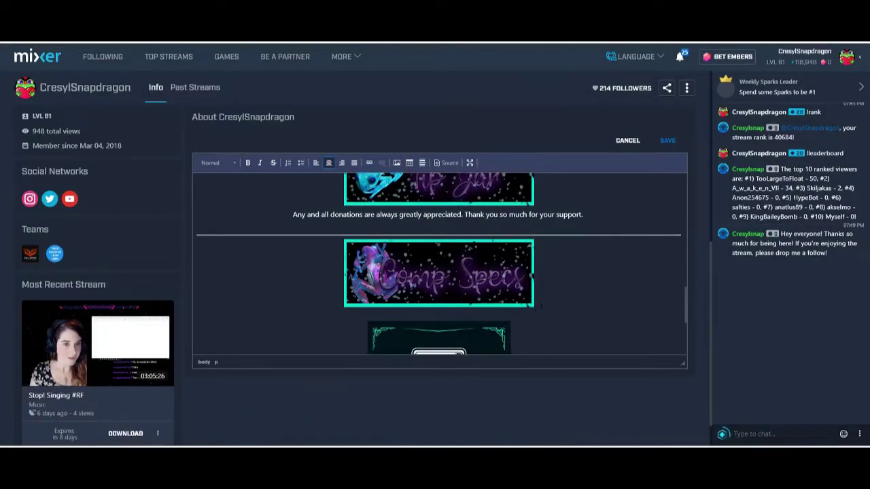
key("Return")
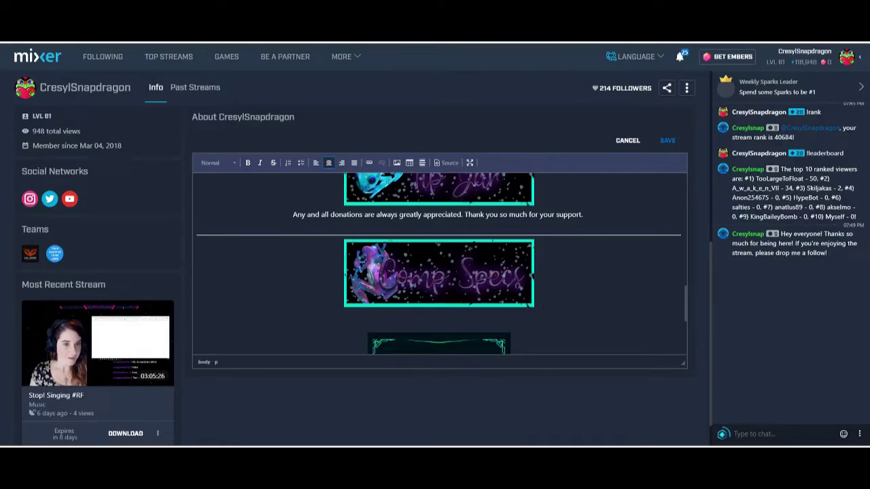
left_click(328, 164)
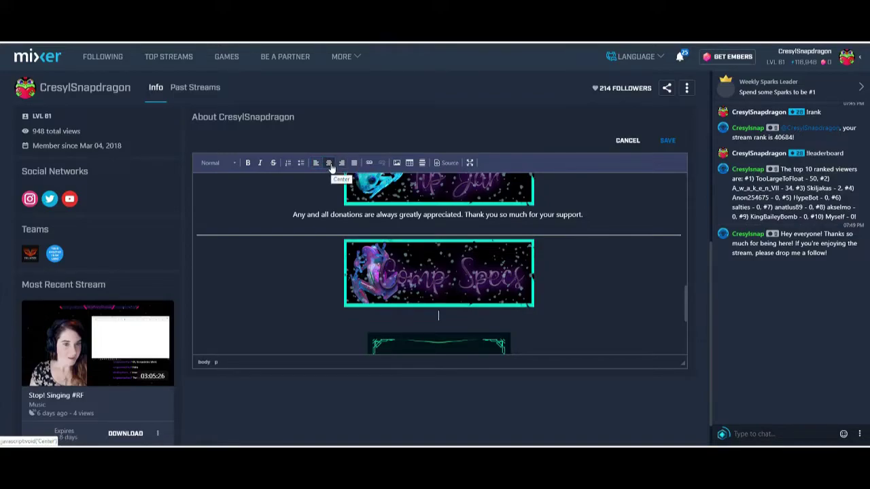
Check the computer specs in Speccy, then return to the Mixer About editor
left_click(445, 442)
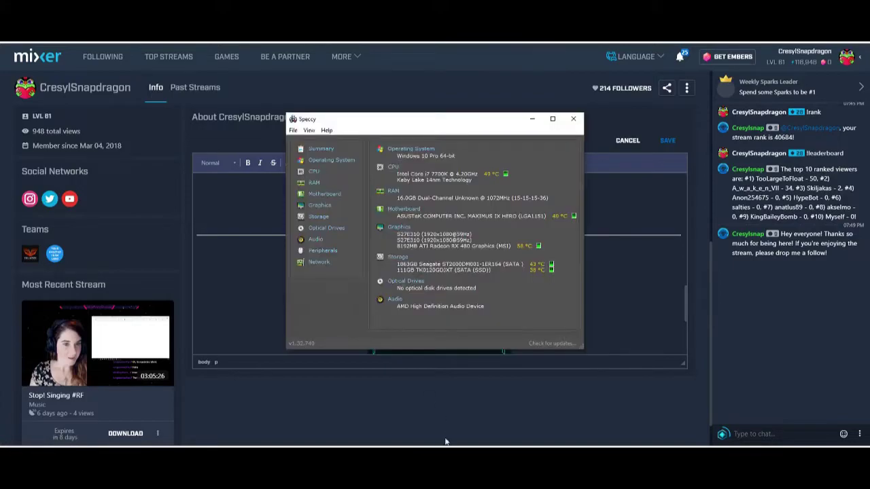
left_click_drag(468, 121, 511, 140)
left_click(432, 310)
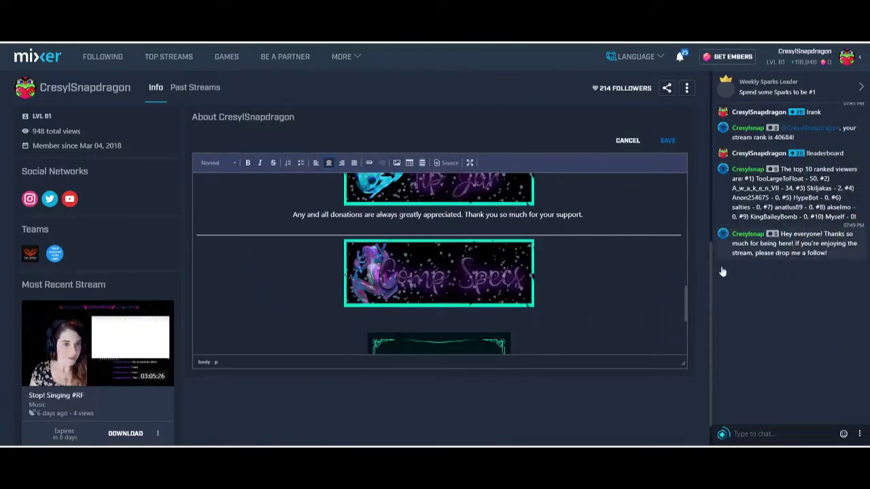
Type spec lines 'Operating system: Windows 10 64-bit', 'CPU: Intel Core i7' and 'RAM: 16 GB Dual Channel'
type("Ope")
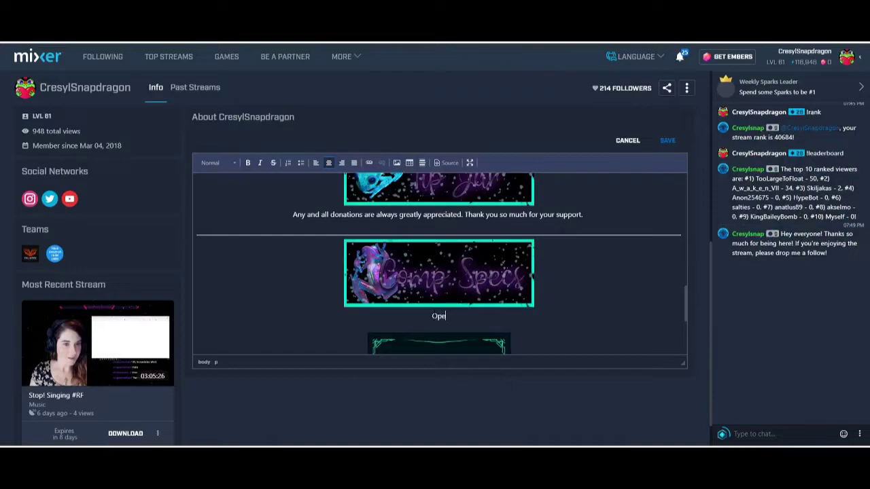
type("rating system: Windows 10")
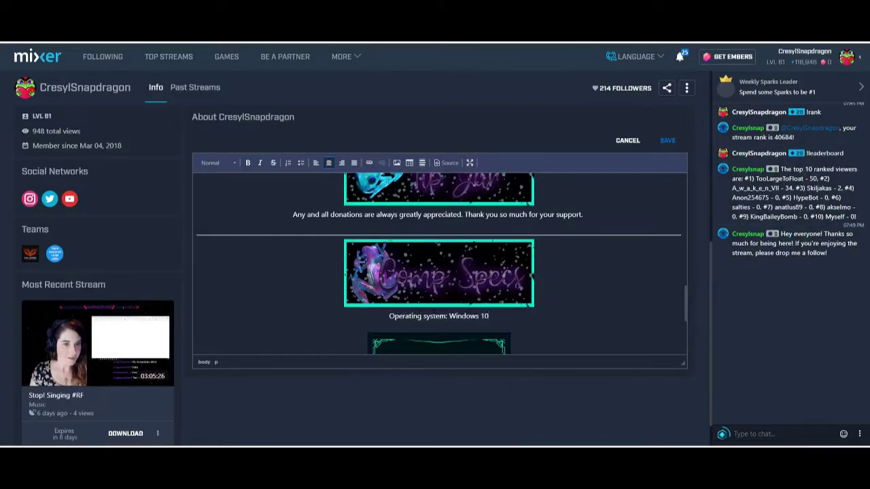
type(" 64-bit")
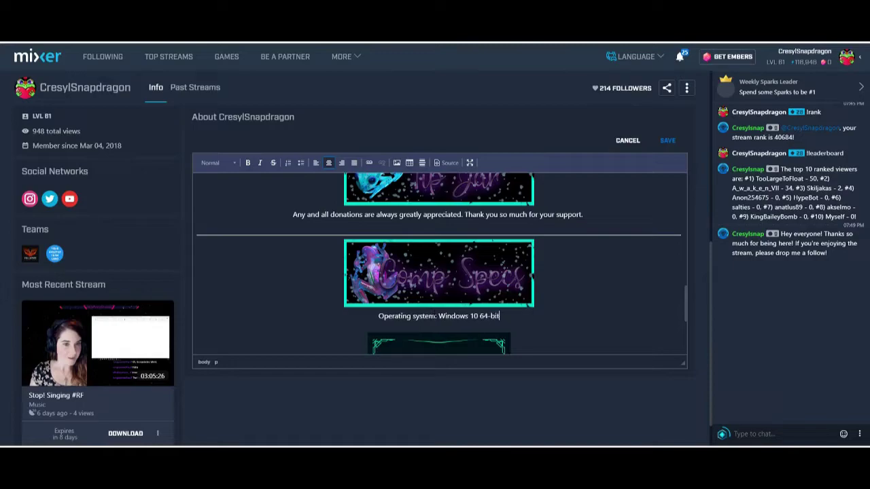
key("Return")
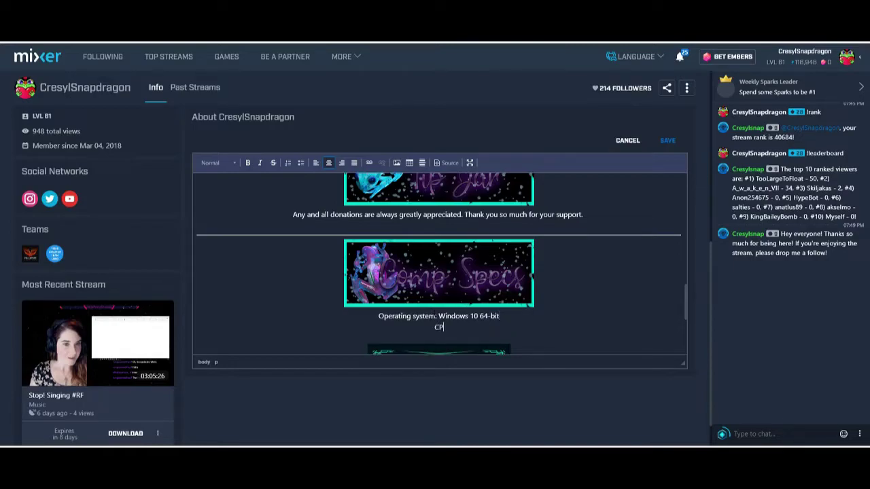
type("CPU: Intel Core i7")
key("Return")
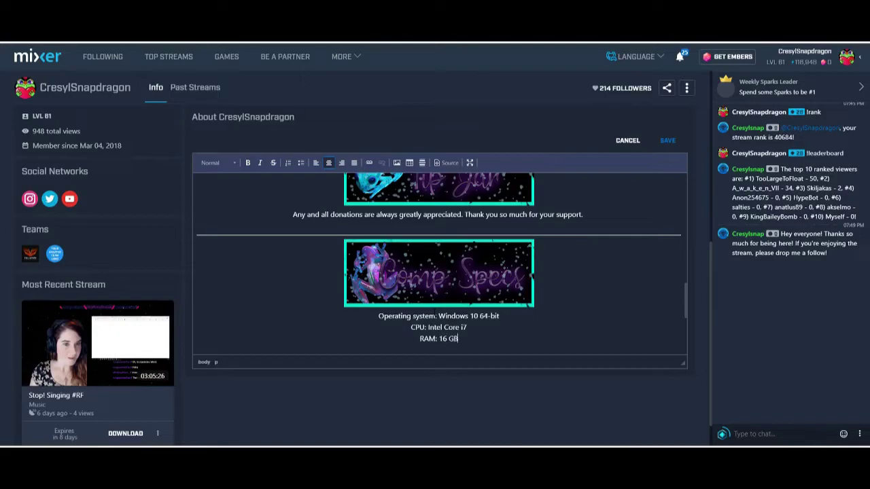
type("RAM: 16 GB Dual Channel")
Add lines 'Graphics: ATI Radeon RX 480', 'Storage: Seagate 1863GB' and 'Audio: AMD HD Audio'
key("Return")
type("G")
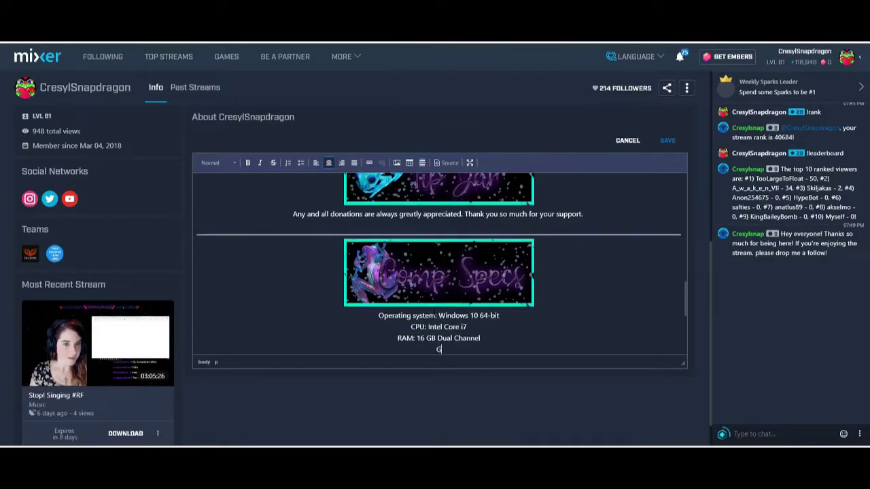
type("raphics: ATI Radeon RX 480")
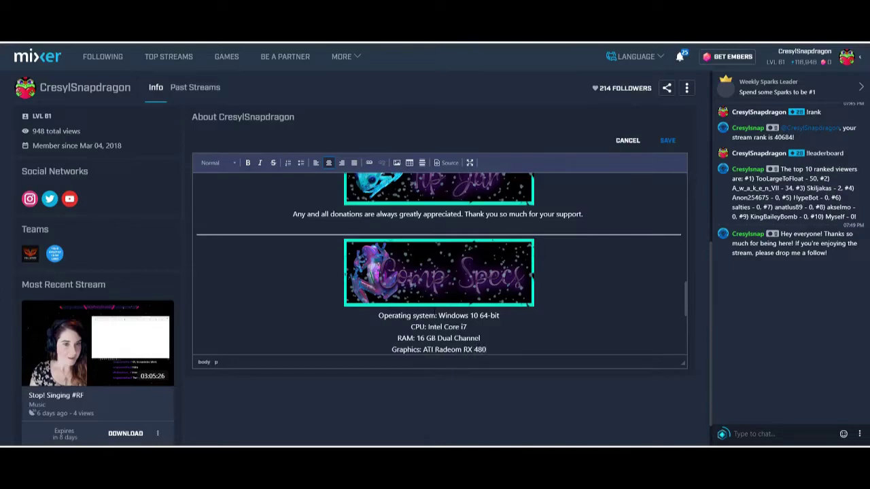
key("Return")
type("Storag")
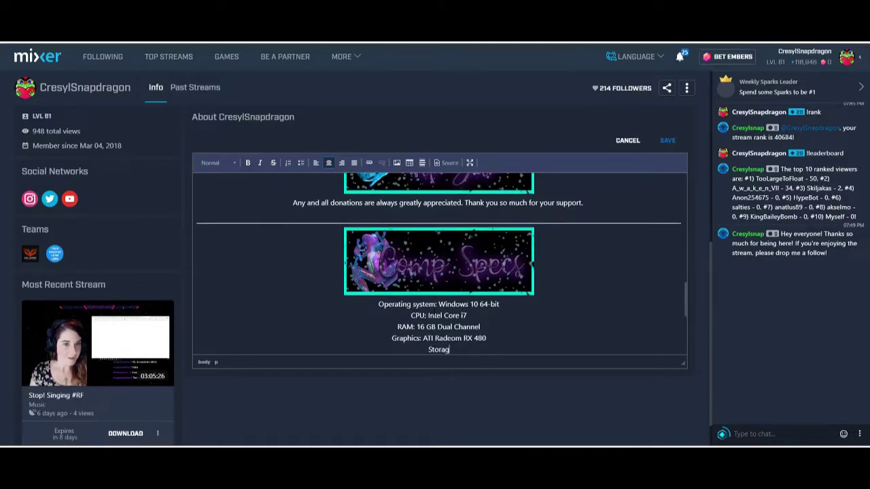
type("e: Seagate 1863GB")
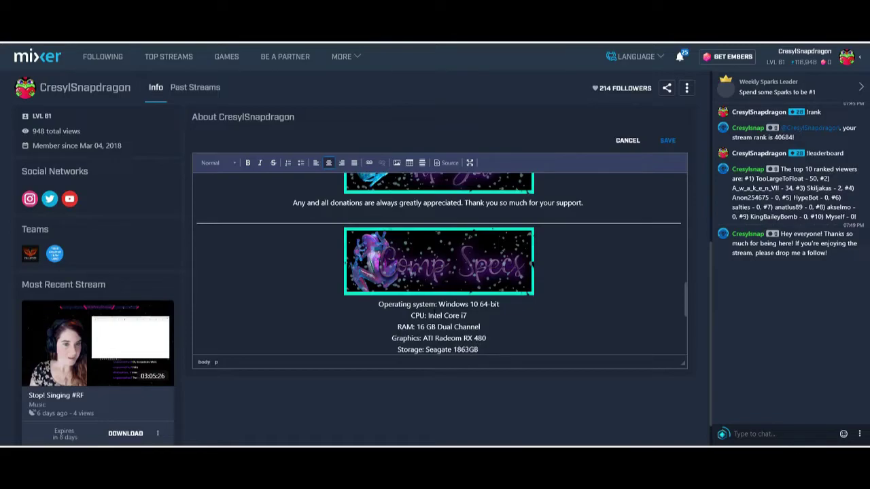
key("Return")
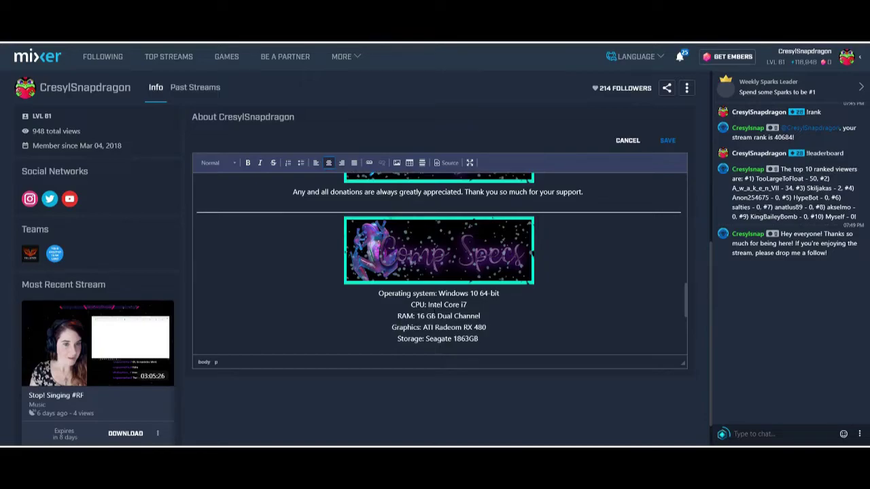
type("Audio: AM")
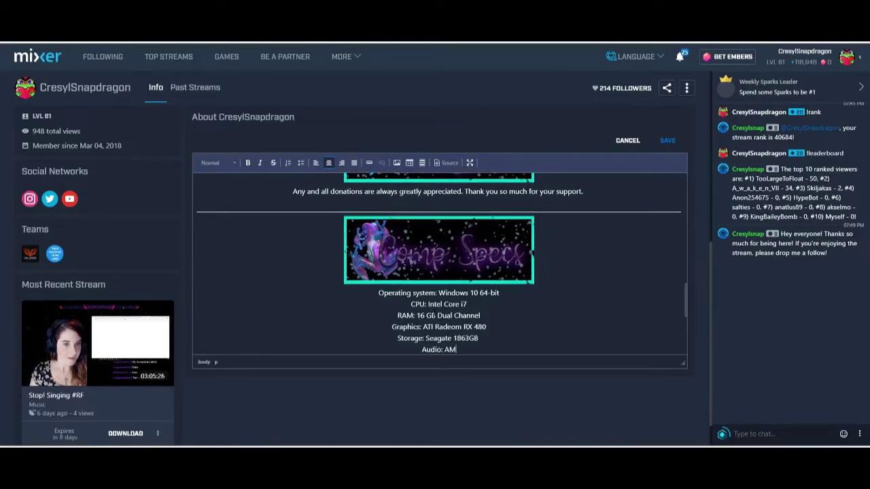
type("D HD Audio")
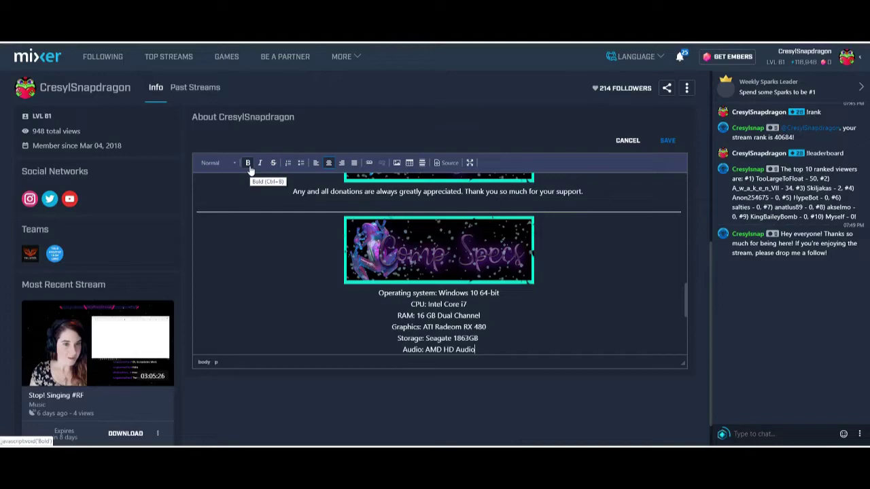
Bold the Operating system, CPU and RAM labels
left_click_drag(379, 293, 437, 293)
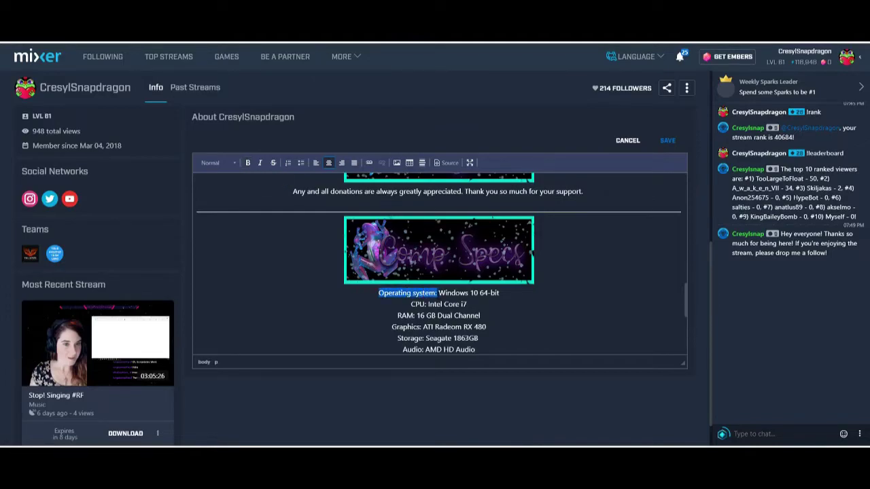
left_click(247, 162)
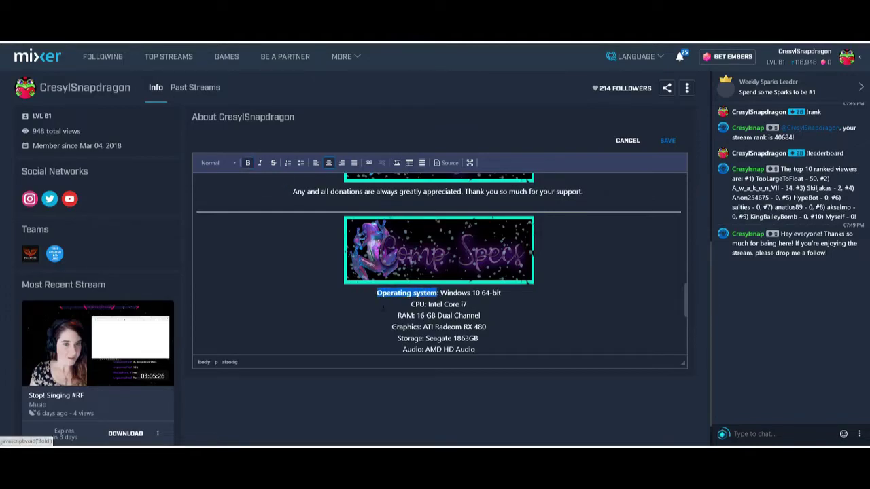
left_click_drag(410, 303, 424, 337)
left_click(248, 165)
left_click(249, 164)
Bold the Graphics, Storage and Audio labels, then start a new line below Audio
left_click(391, 327)
left_click(249, 163)
left_click(398, 337)
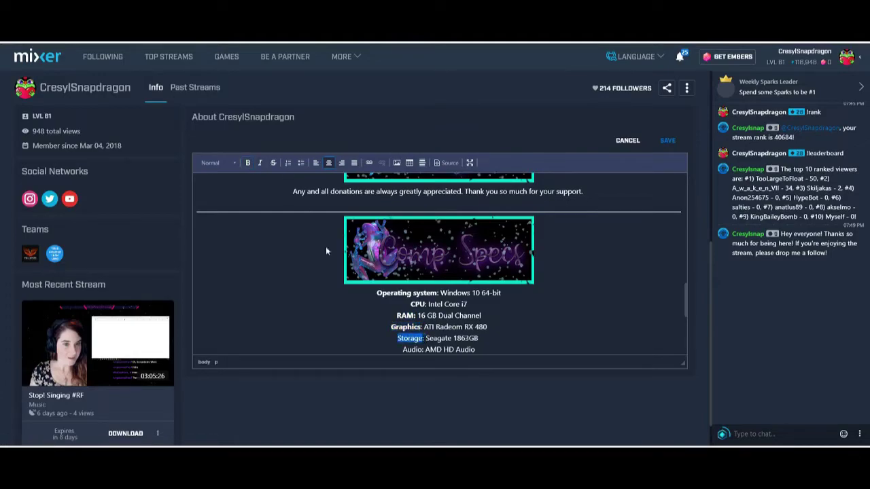
left_click(248, 163)
scroll(439, 272, "down", 2)
left_click_drag(402, 267, 423, 266)
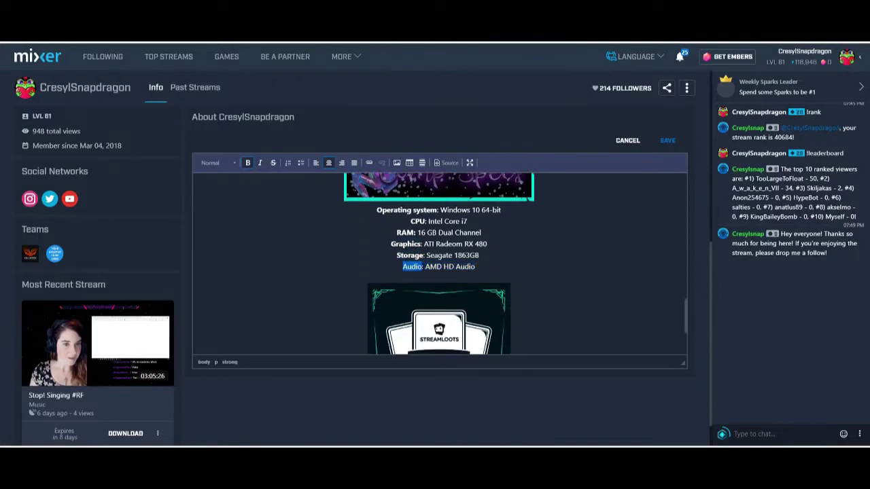
left_click(248, 163)
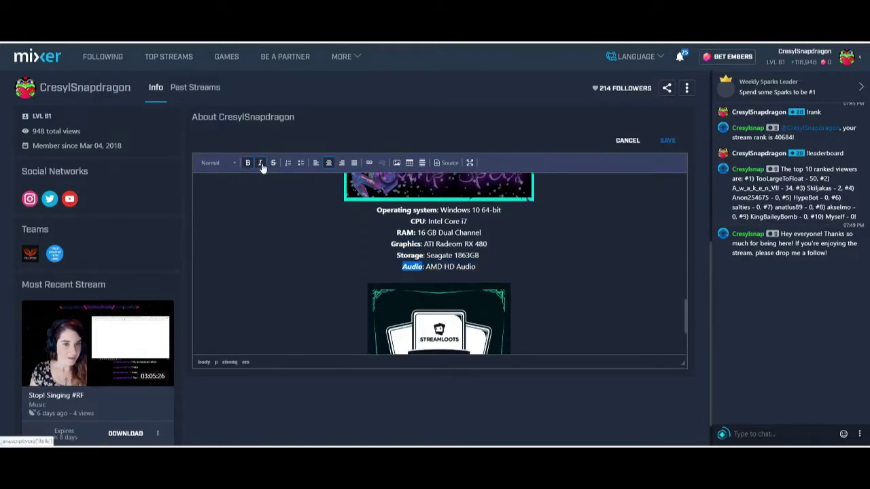
left_click(476, 267)
key("Return")
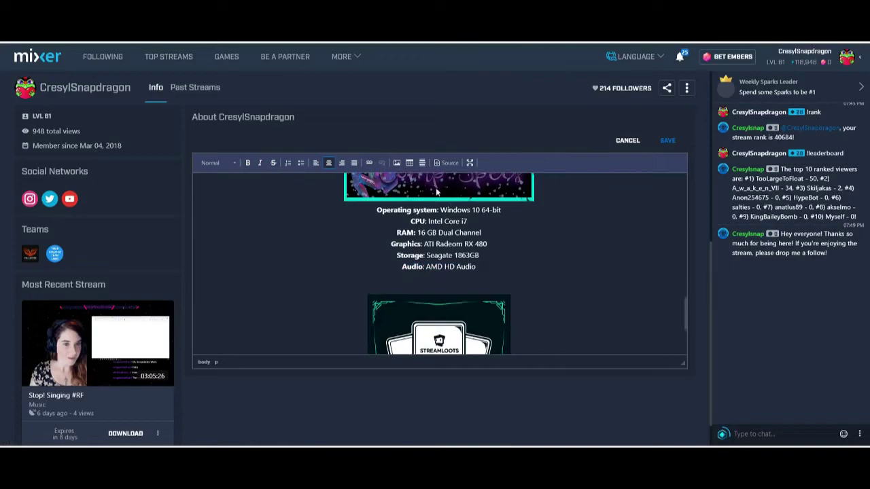
Insert a horizontal divider and an empty line below the Audio spec line
left_click(422, 163)
scroll(439, 272, "down", 2)
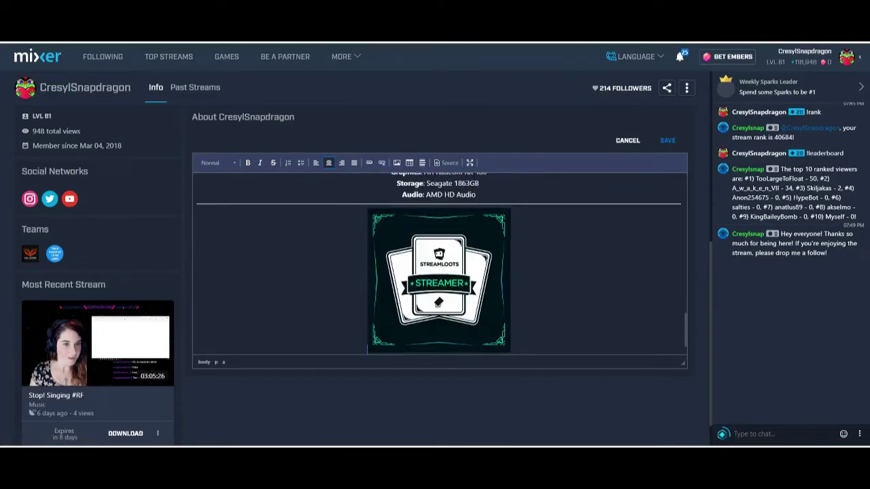
scroll(473, 302, "up", 5)
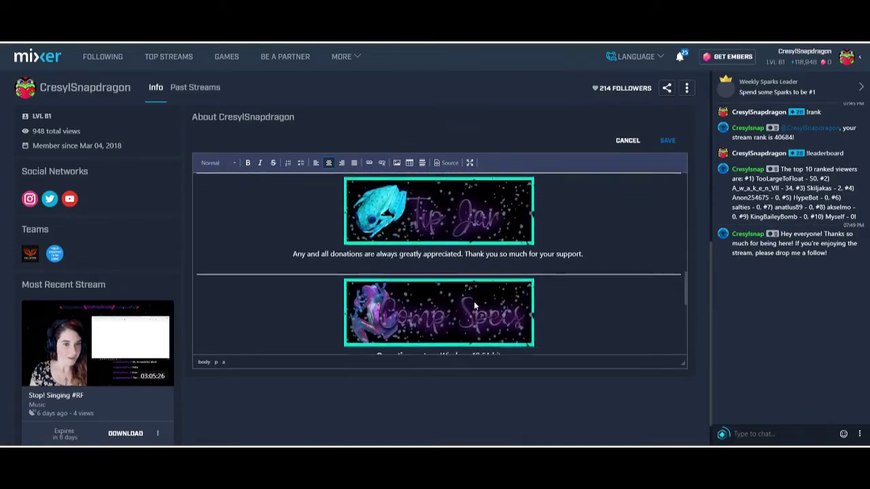
scroll(474, 301, "down", 3)
key("Return")
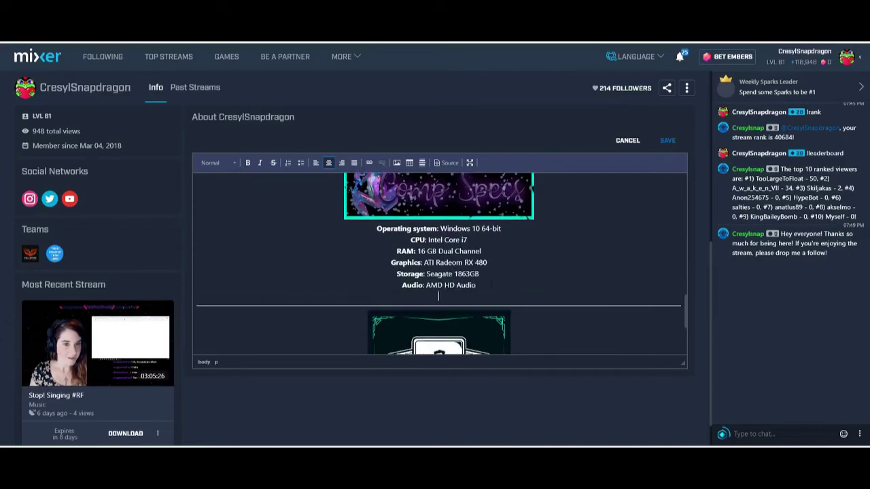
scroll(496, 285, "up", 2)
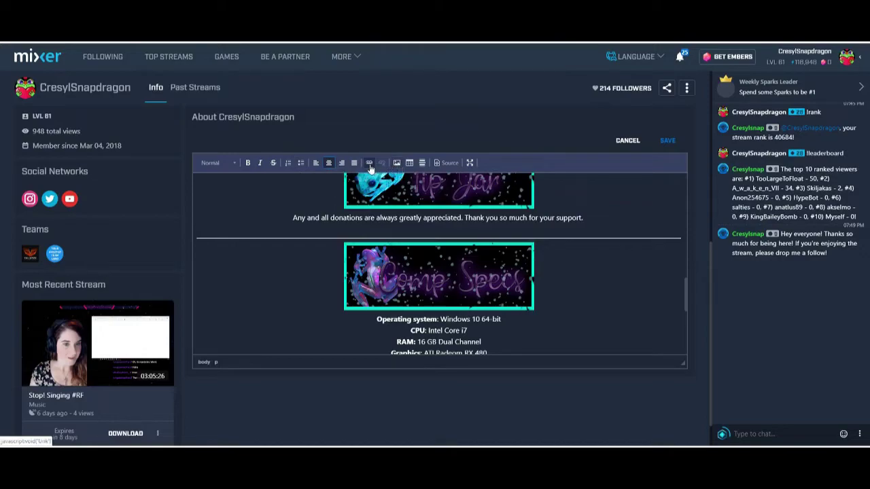
scroll(476, 279, "up", 1)
Confirm the Tip Jar banner's link to the streamlabs tip page
left_click(477, 280)
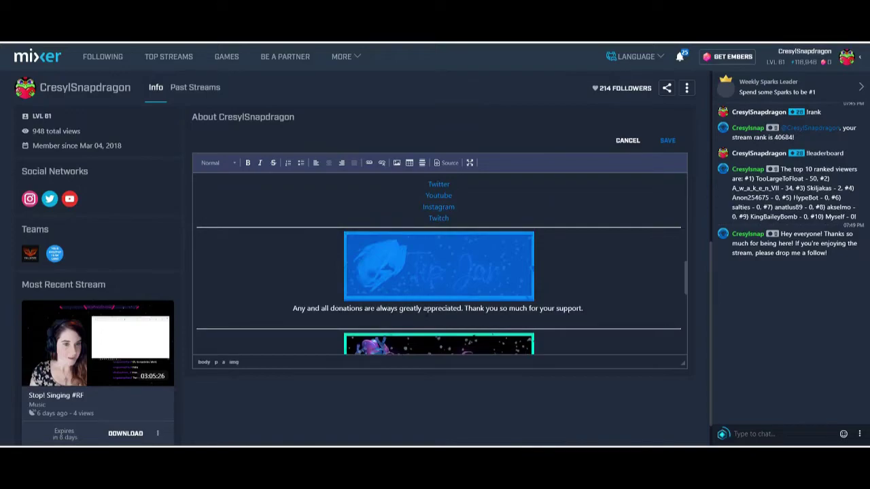
left_click(370, 163)
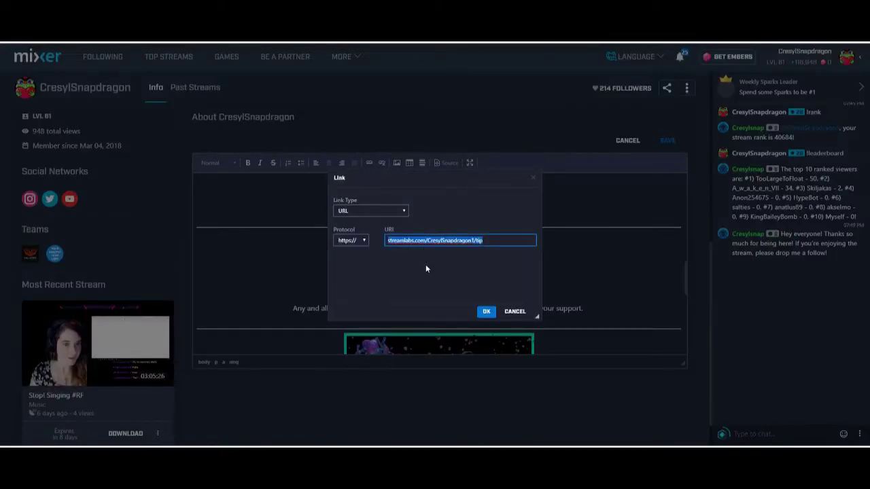
left_click(484, 311)
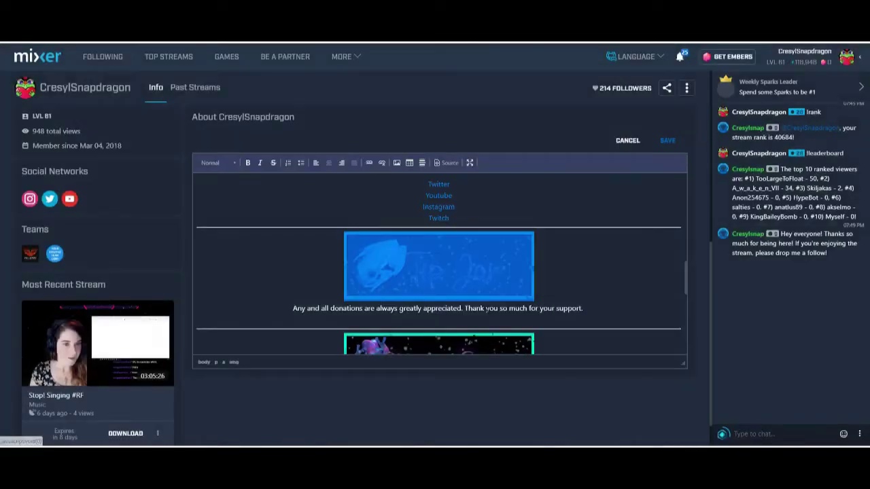
scroll(512, 282, "up", 5)
Centre-align the Welcome frog banner at the top of Mixer's About panel editor
scroll(513, 287, "up", 3)
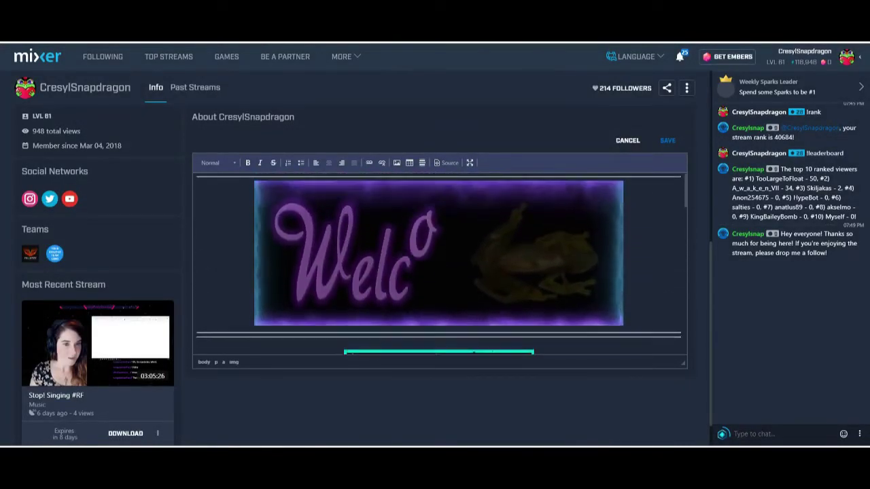
key("ctrl+z")
left_click(459, 264)
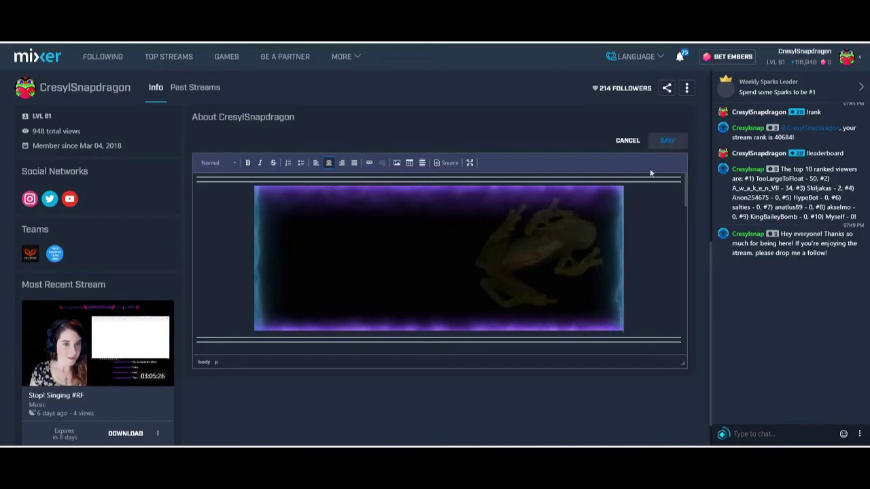
left_click(488, 237)
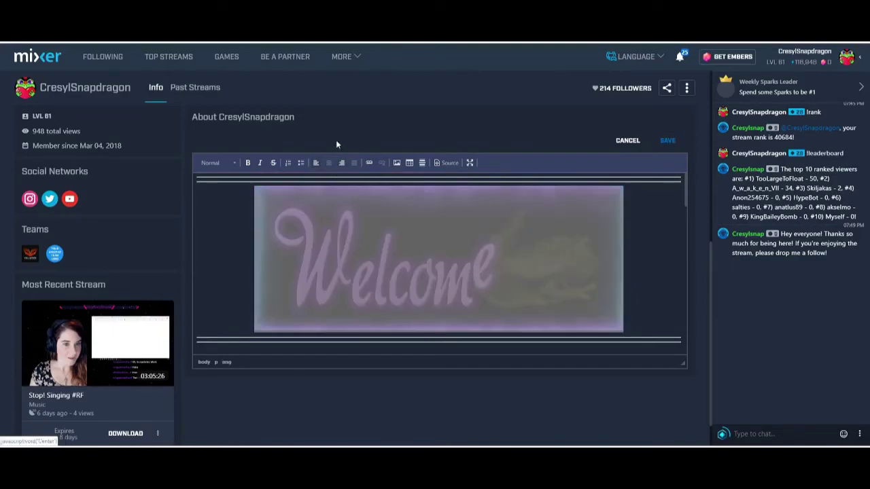
left_click(336, 140)
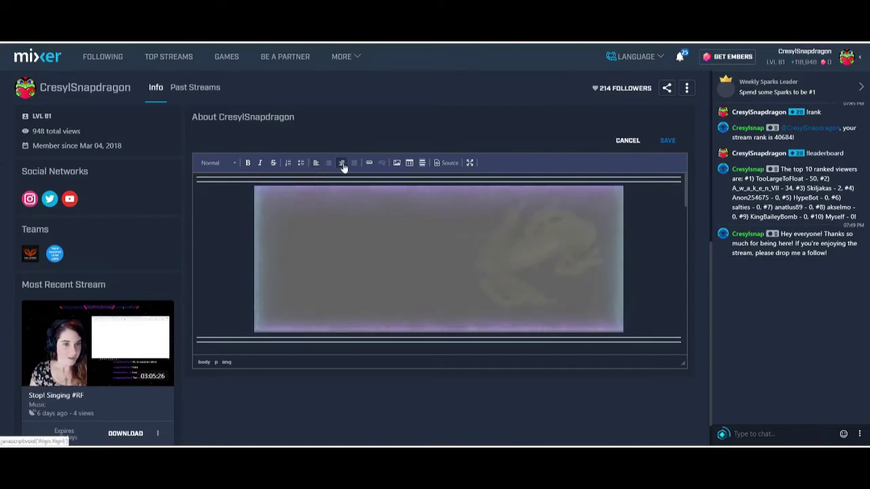
left_click(257, 240)
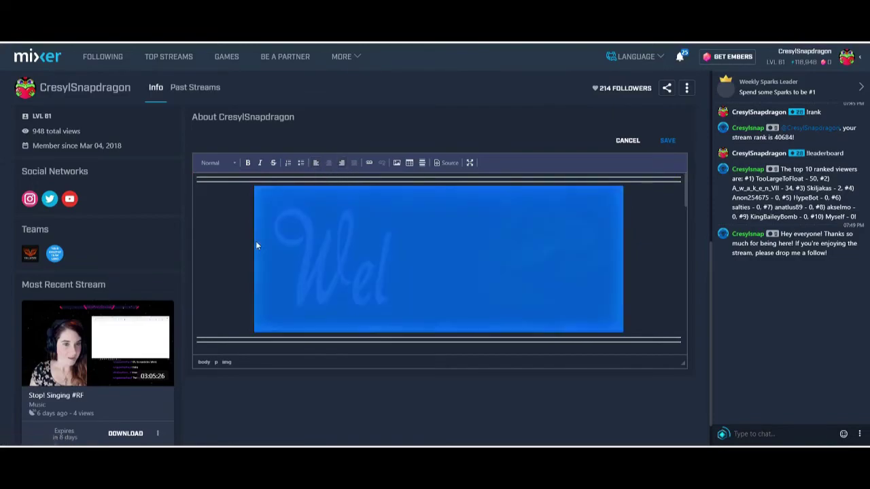
left_click(228, 241)
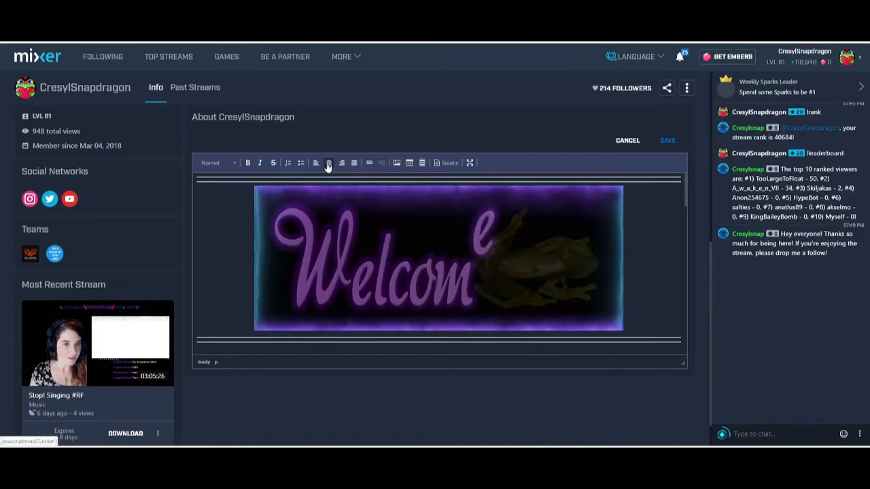
scroll(420, 233, "down", 5)
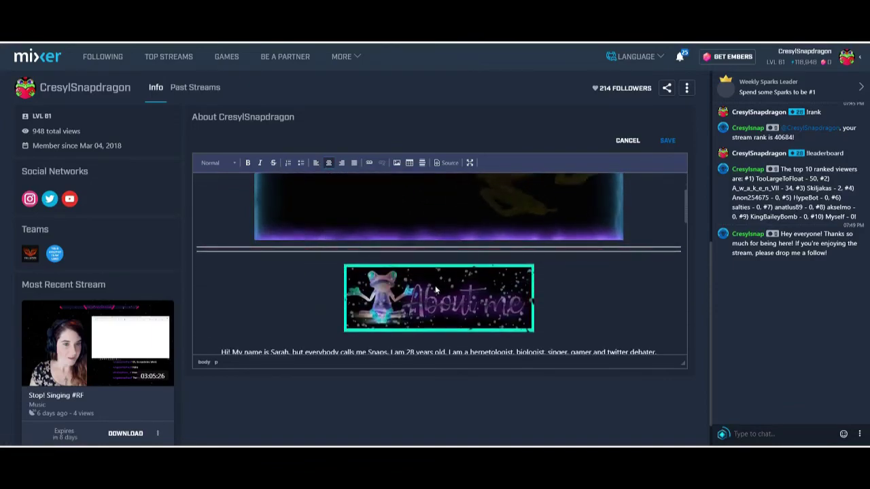
scroll(443, 297, "down", 5)
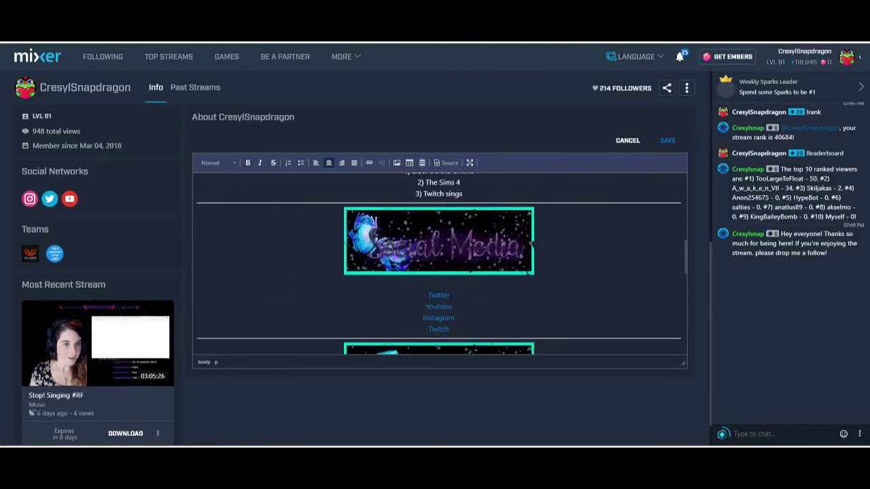
scroll(445, 248, "down", 3)
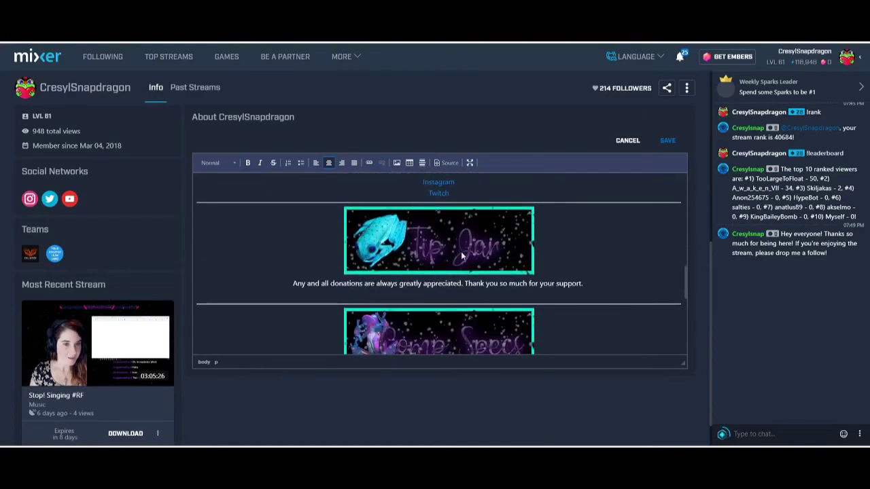
scroll(495, 262, "up", 3)
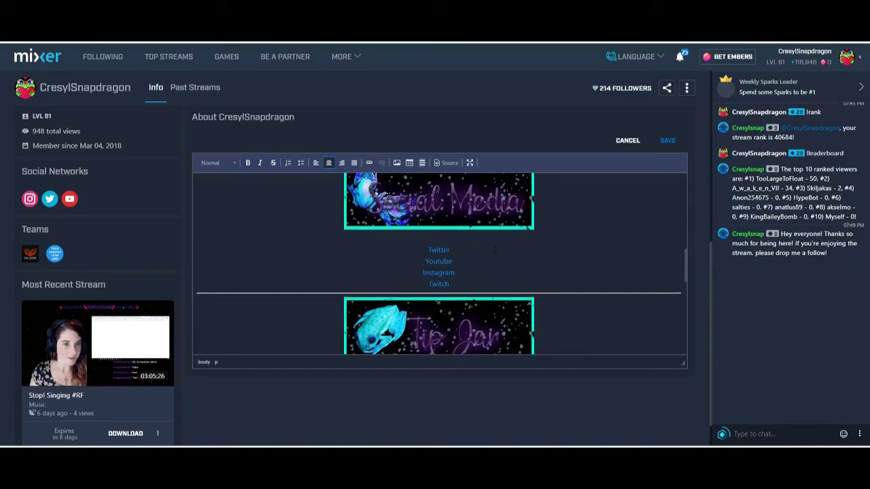
scroll(505, 268, "up", 10)
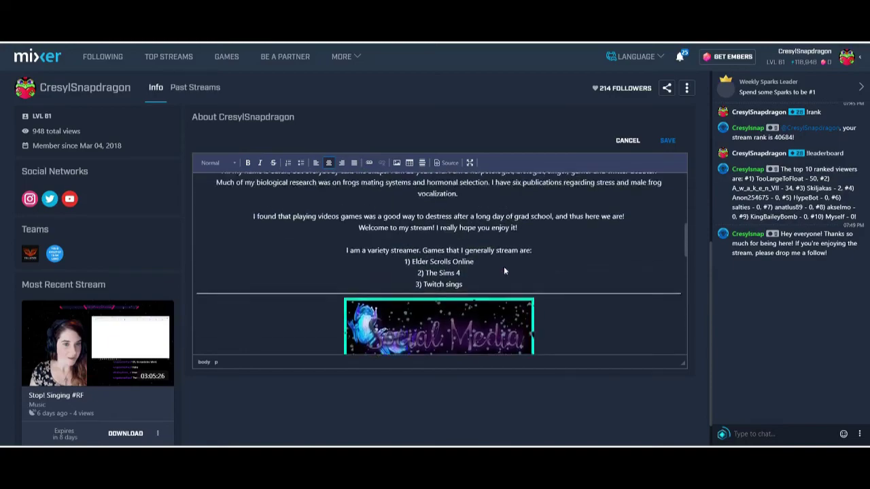